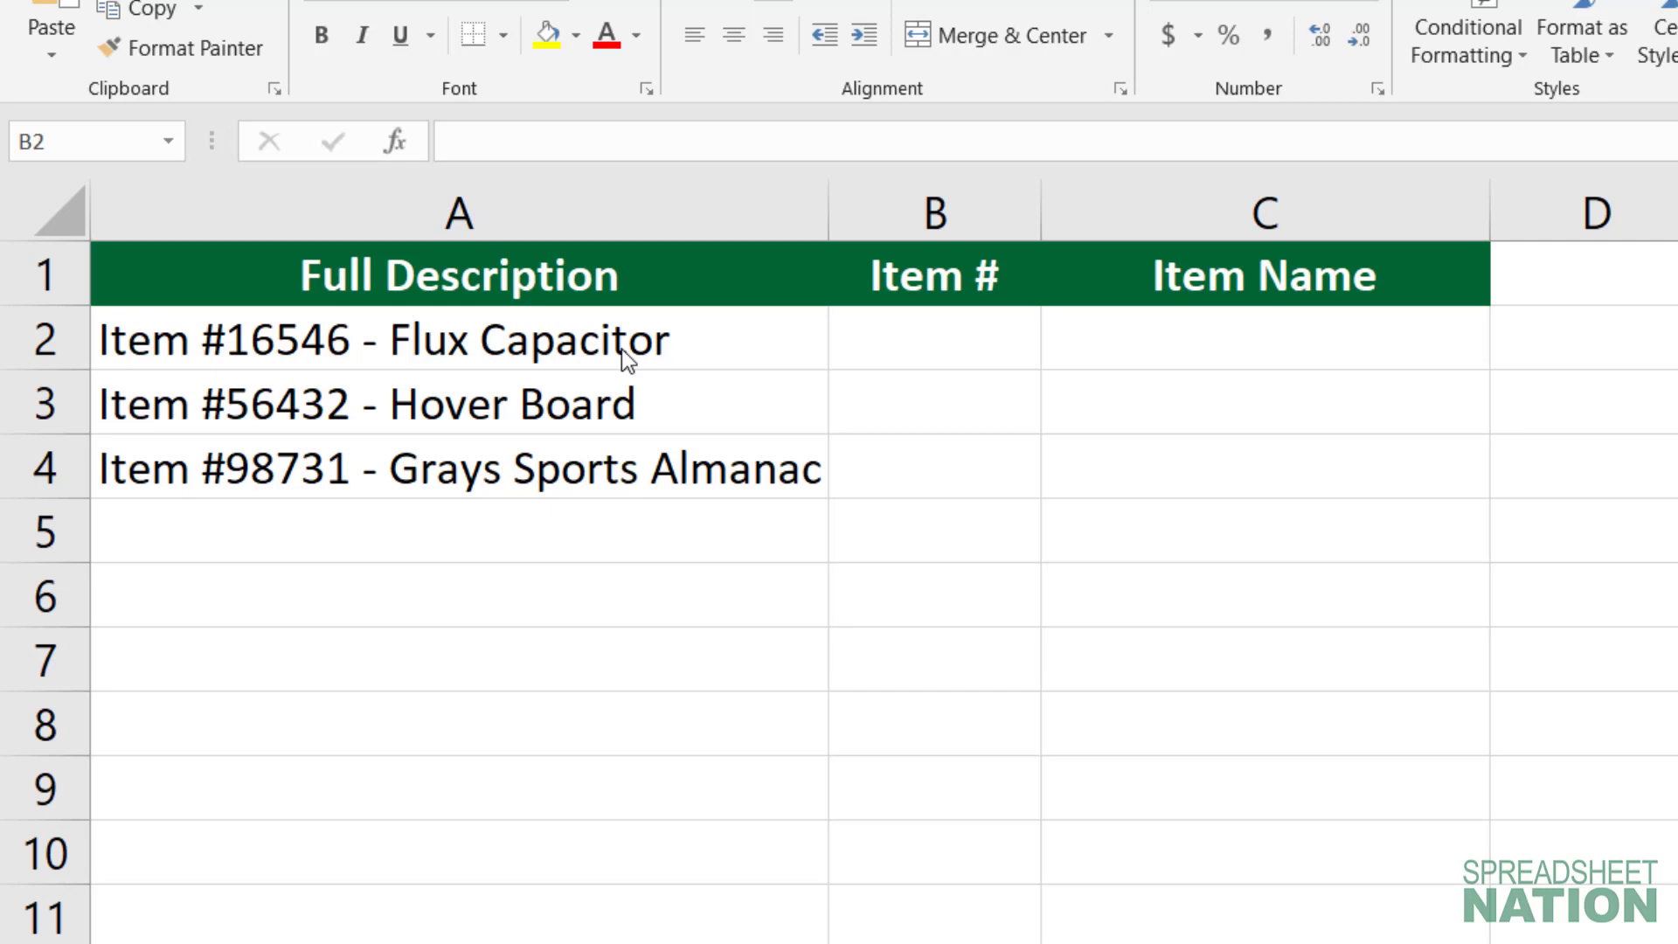
Enter =MID(A2,7,5) in B2 to extract item number 16546.
click(1005, 348)
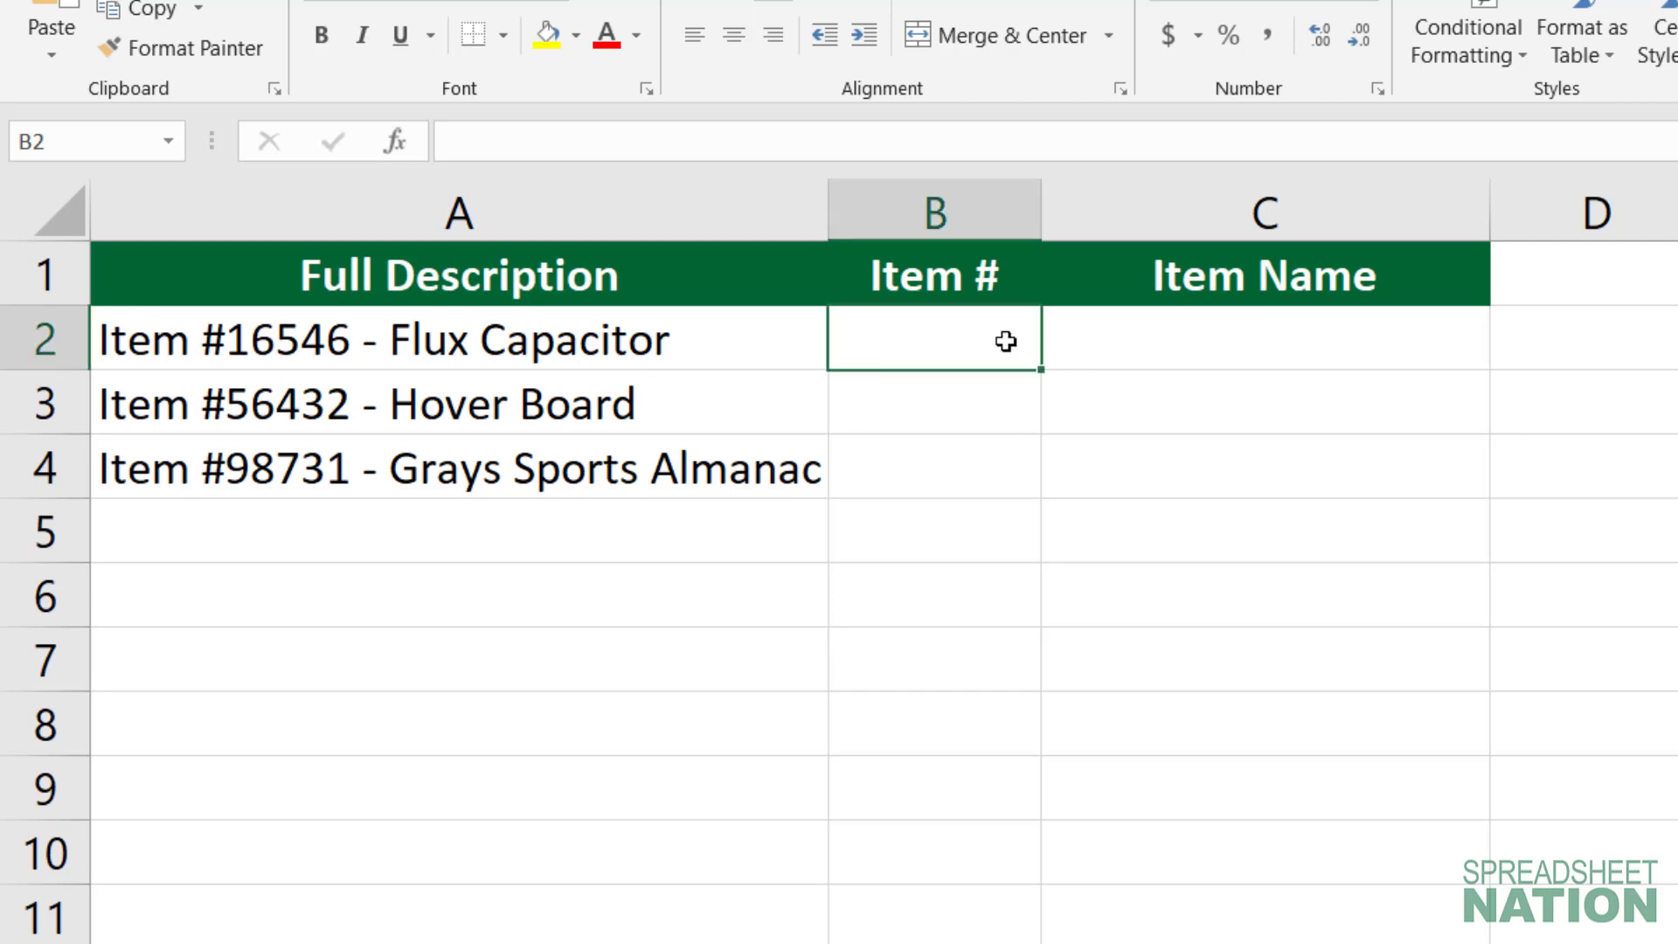
click(1220, 338)
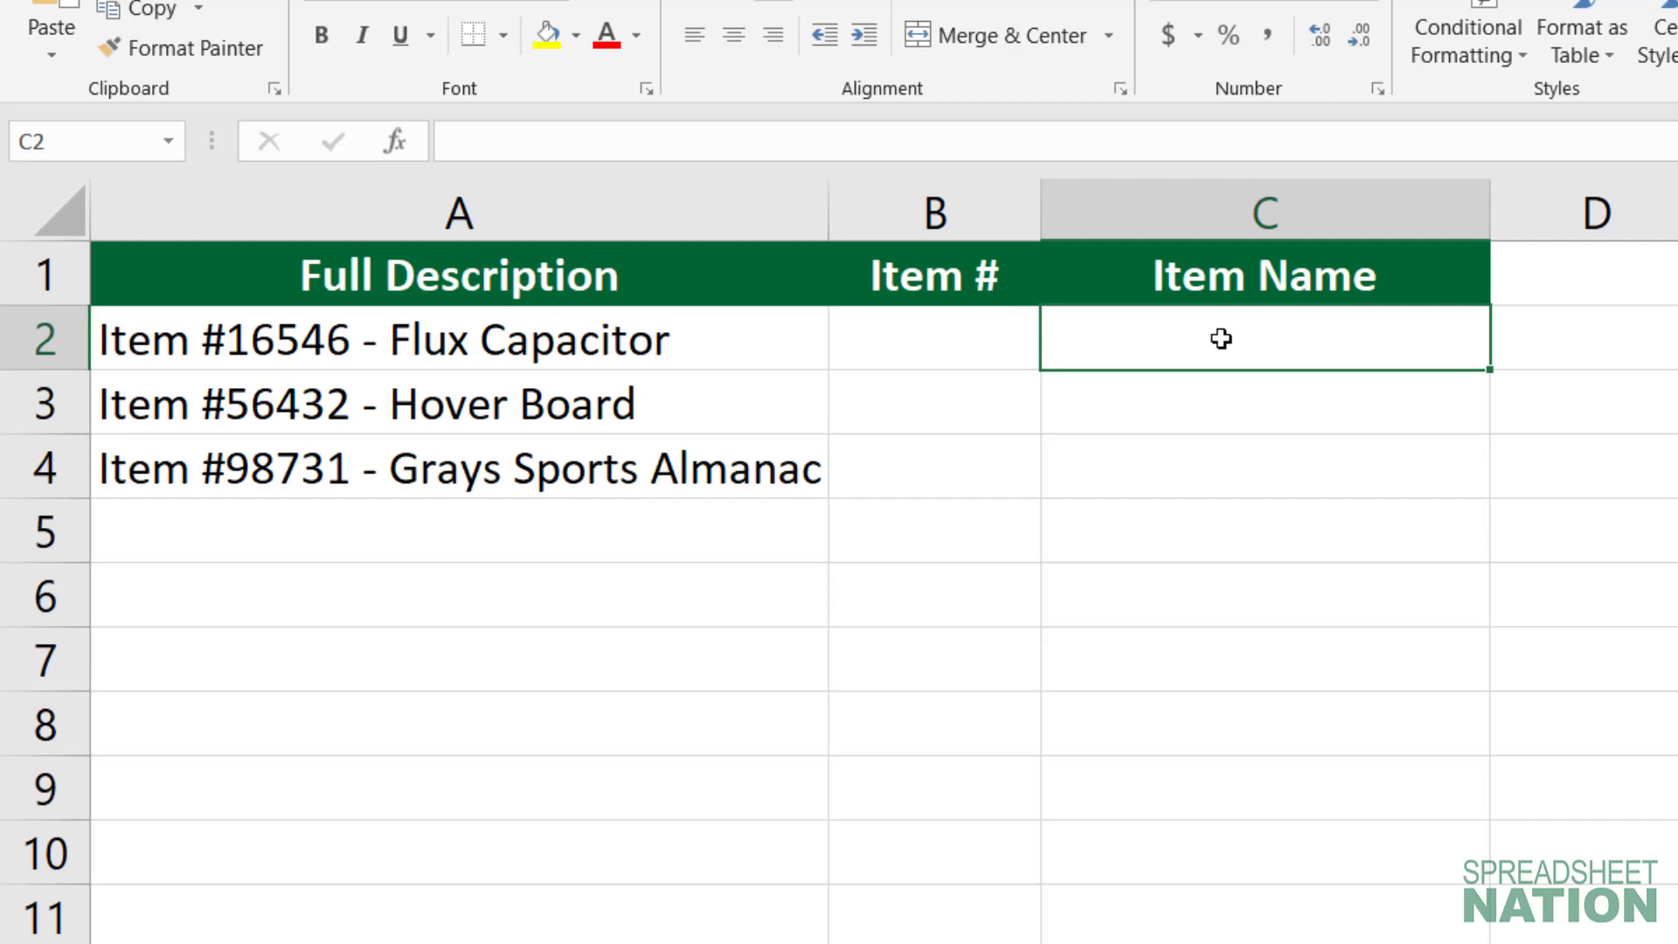
click(977, 348)
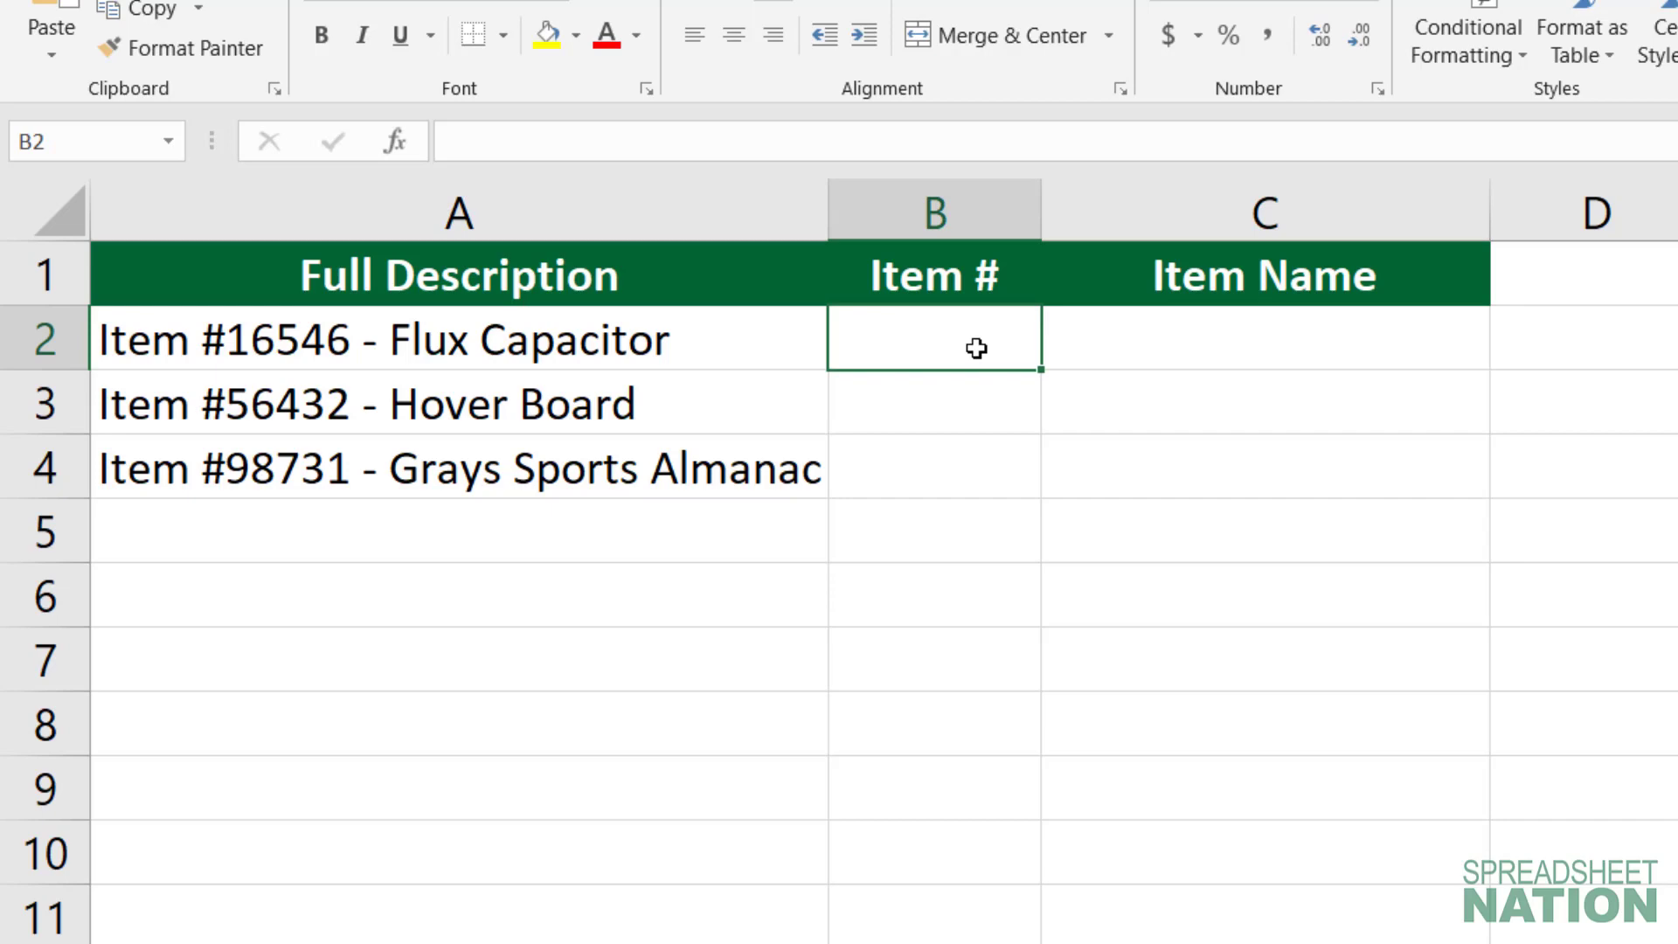
text(=mid)
key(Tab)
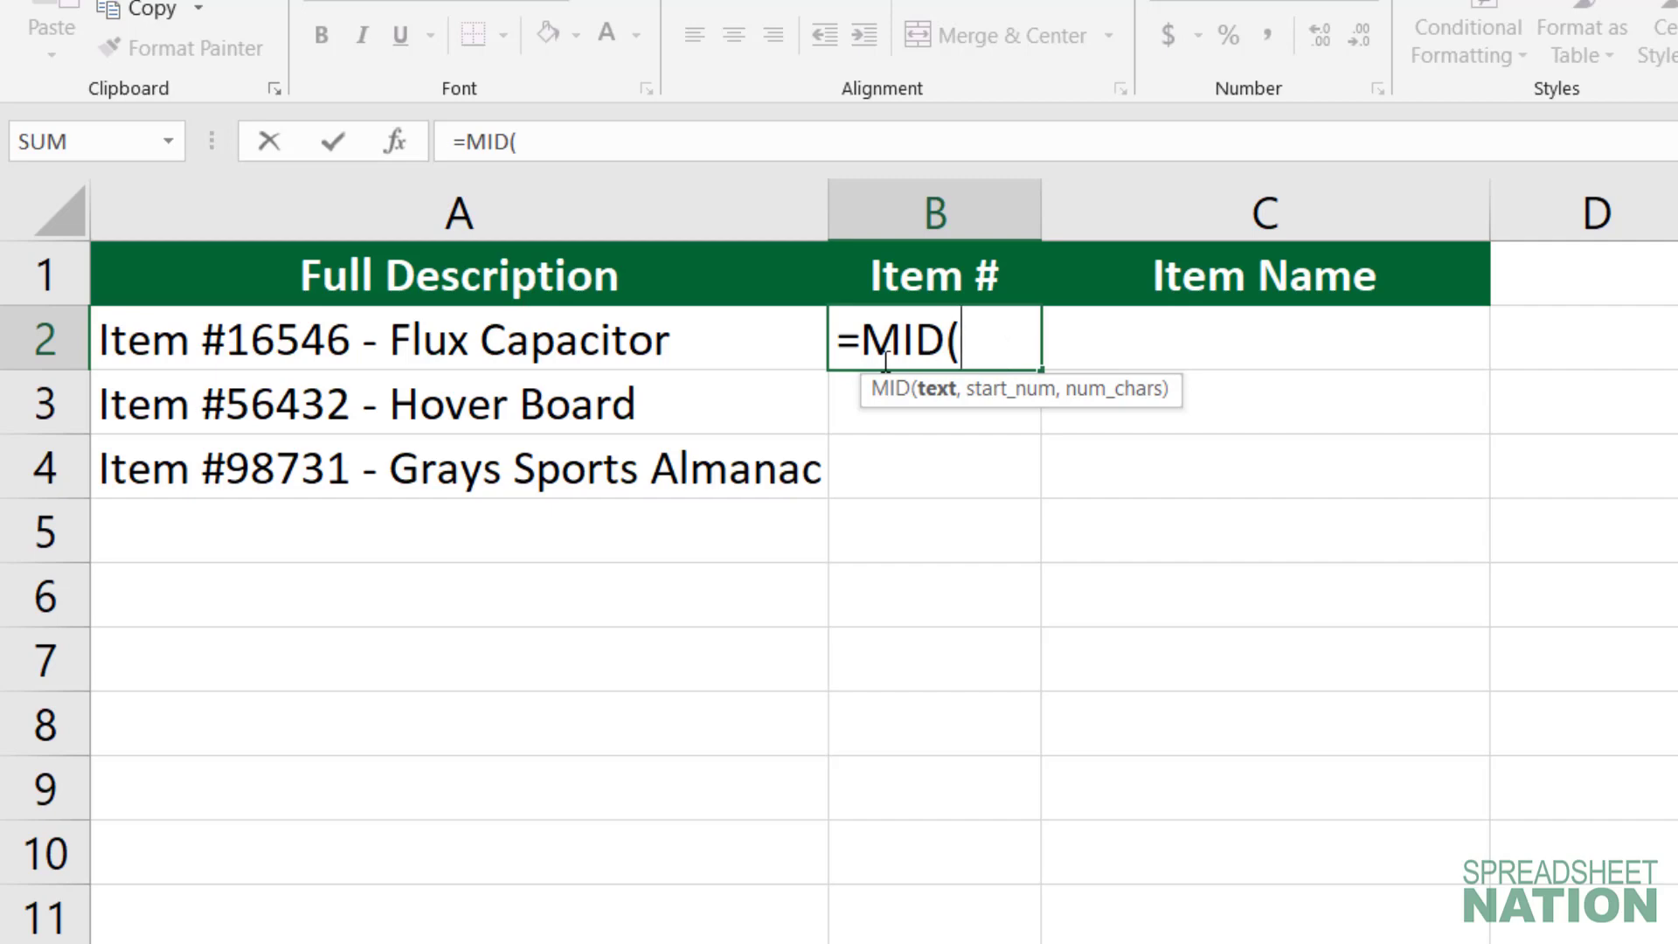
click(653, 338)
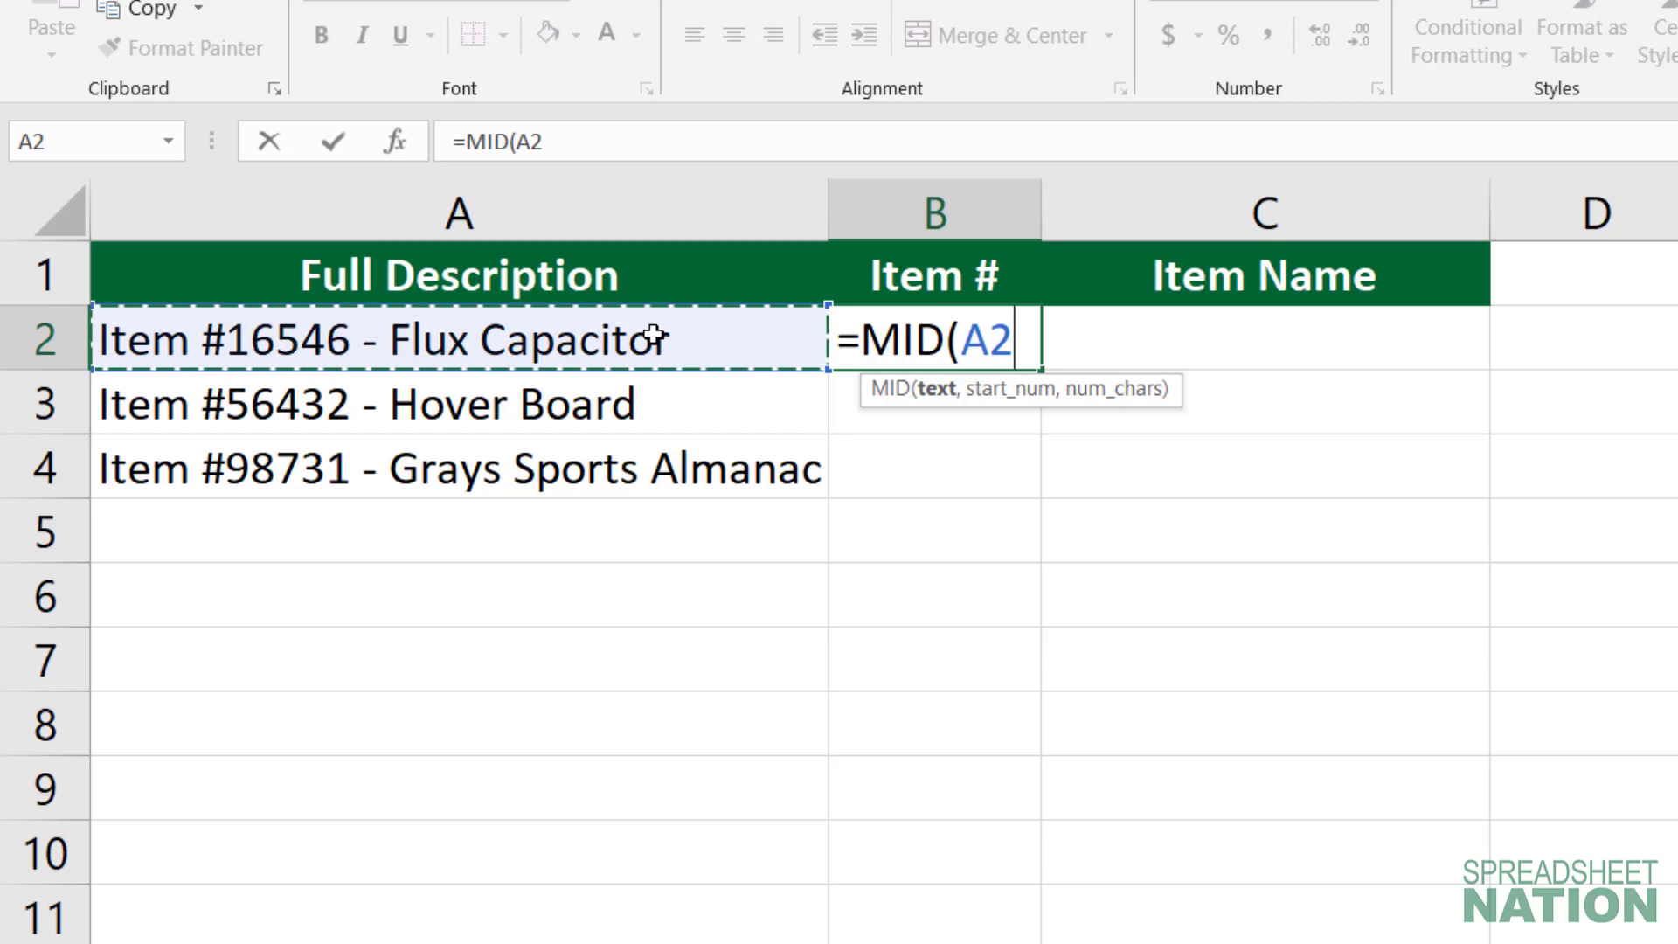
text(,)
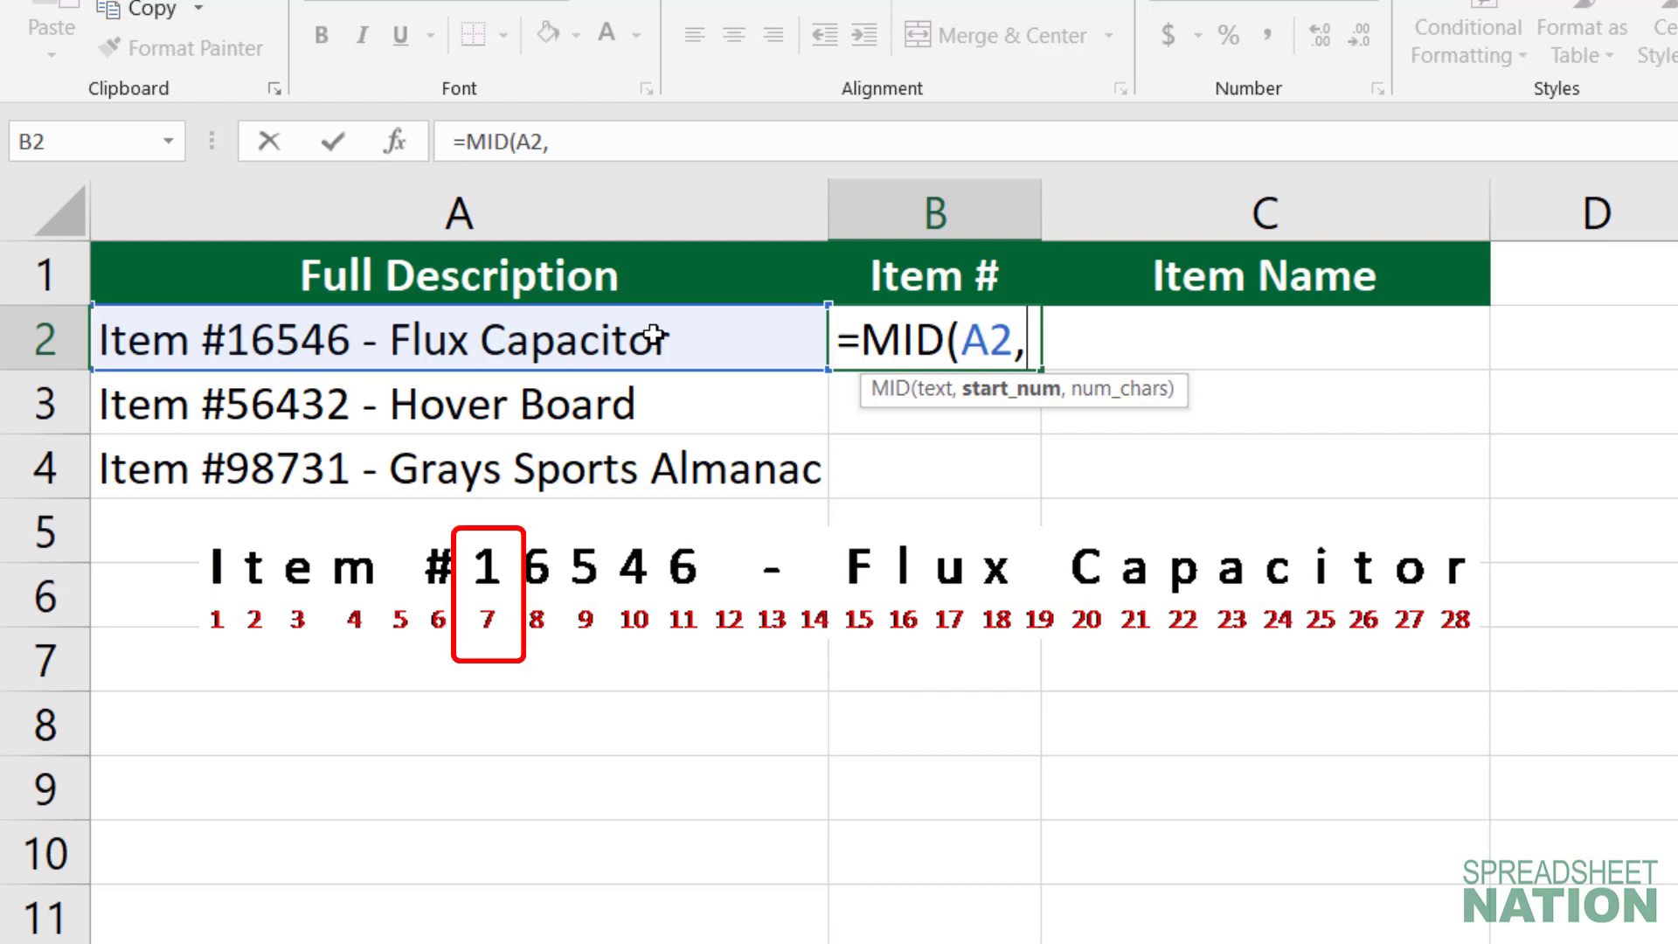
text(7)
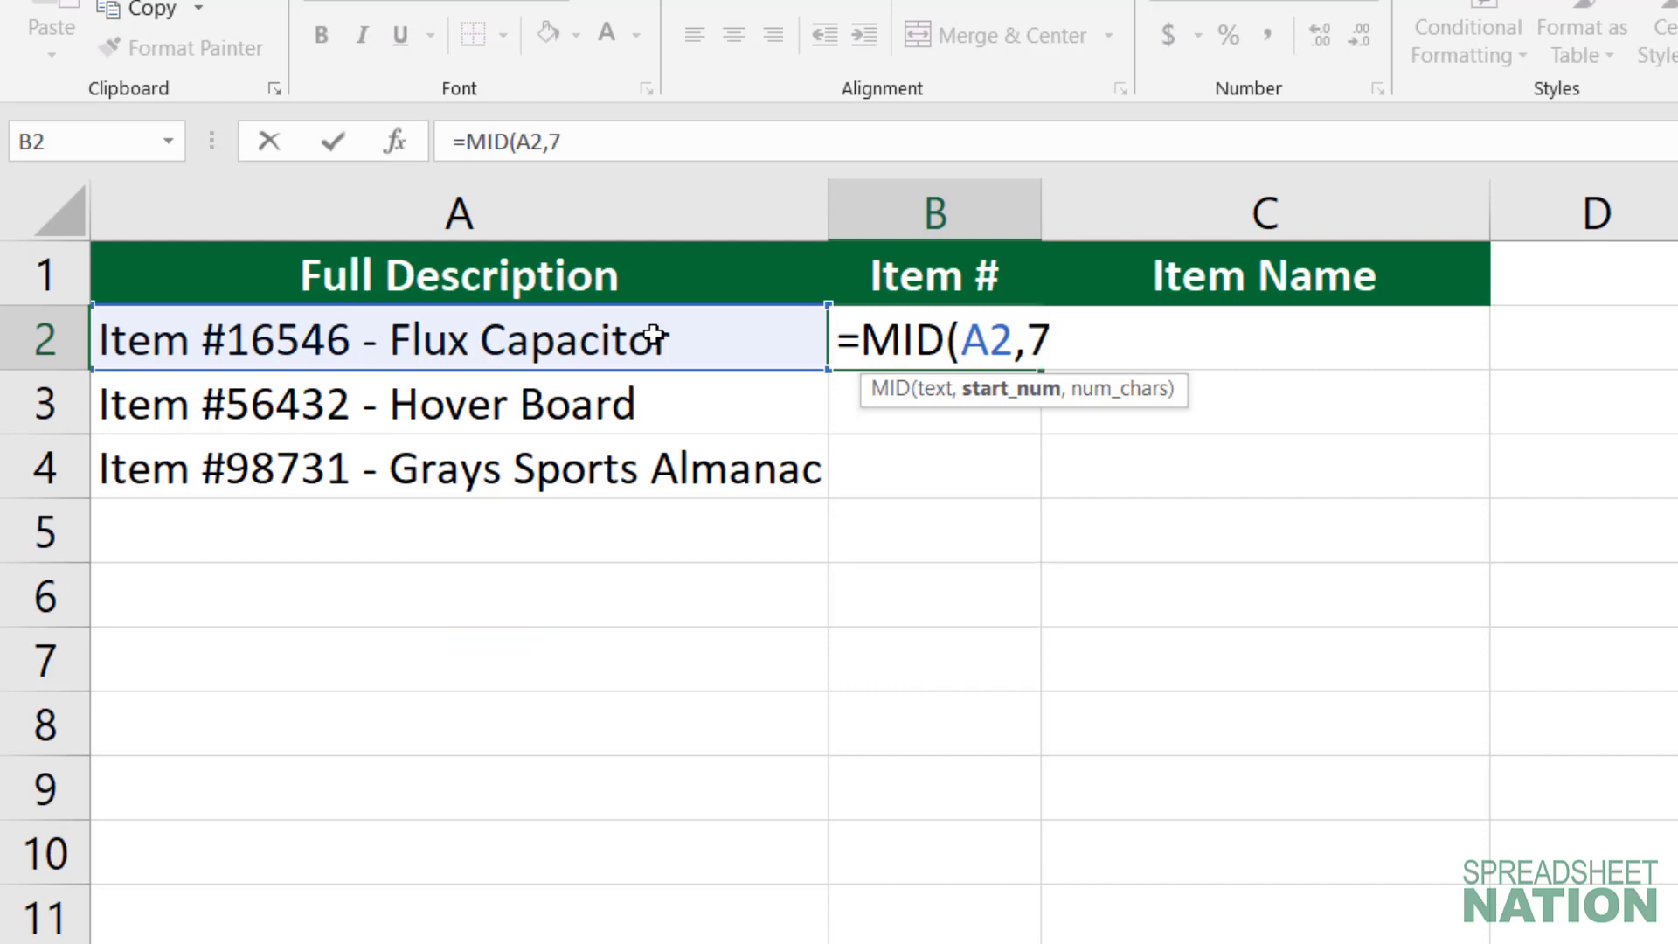
text(,)
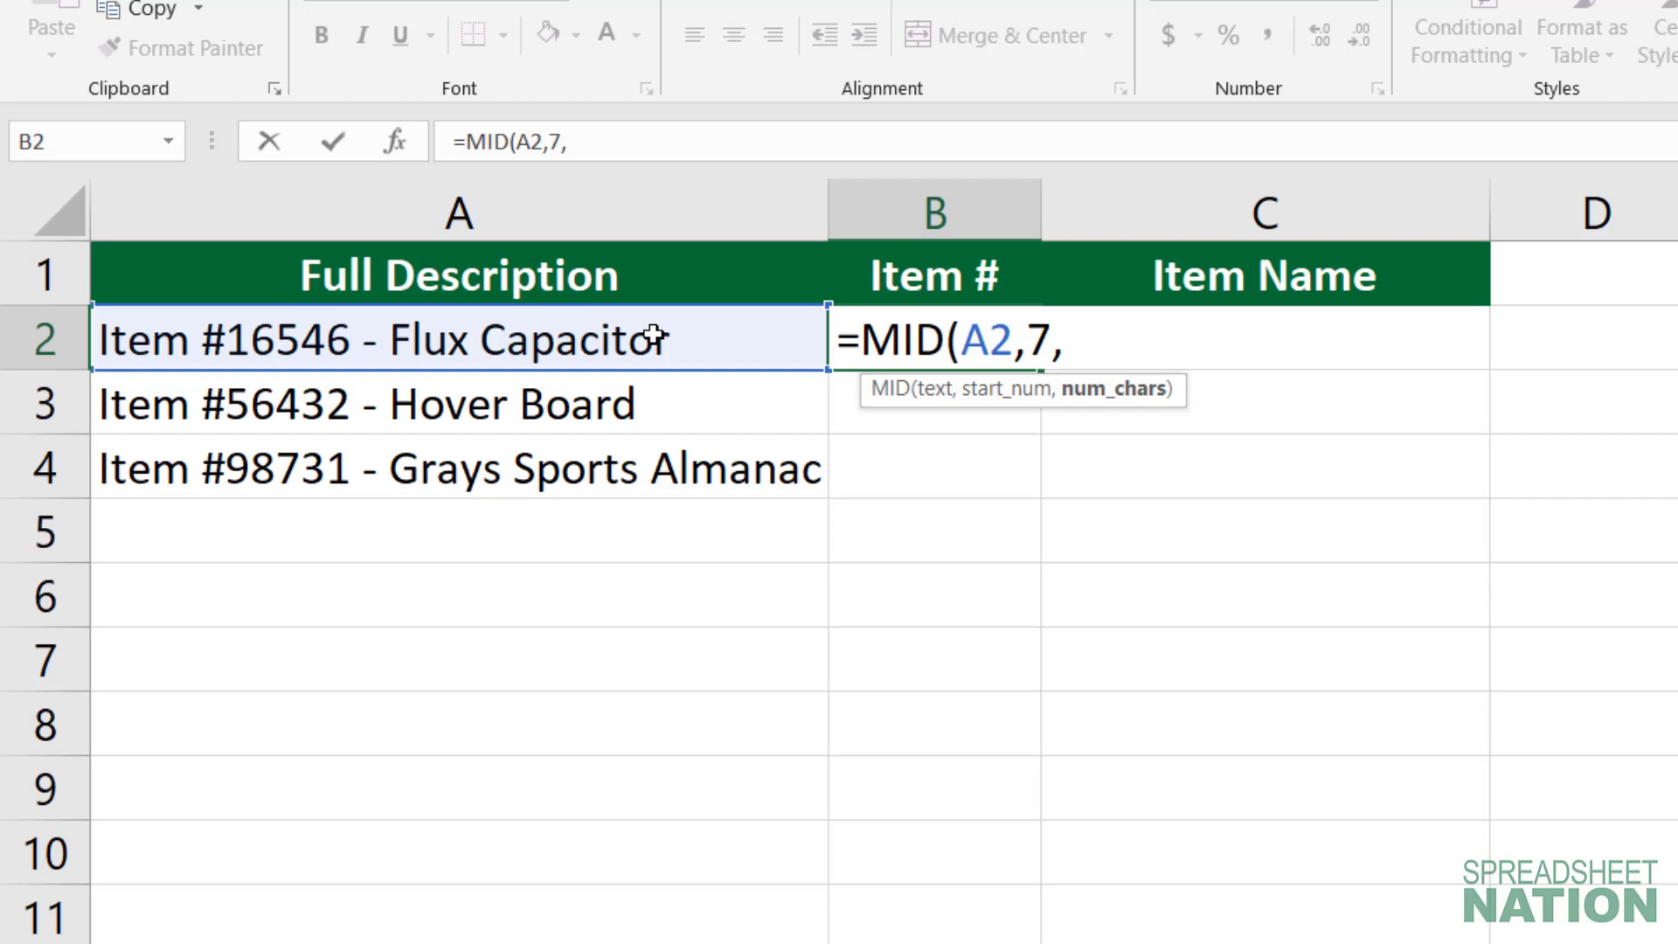
text(5)
text())
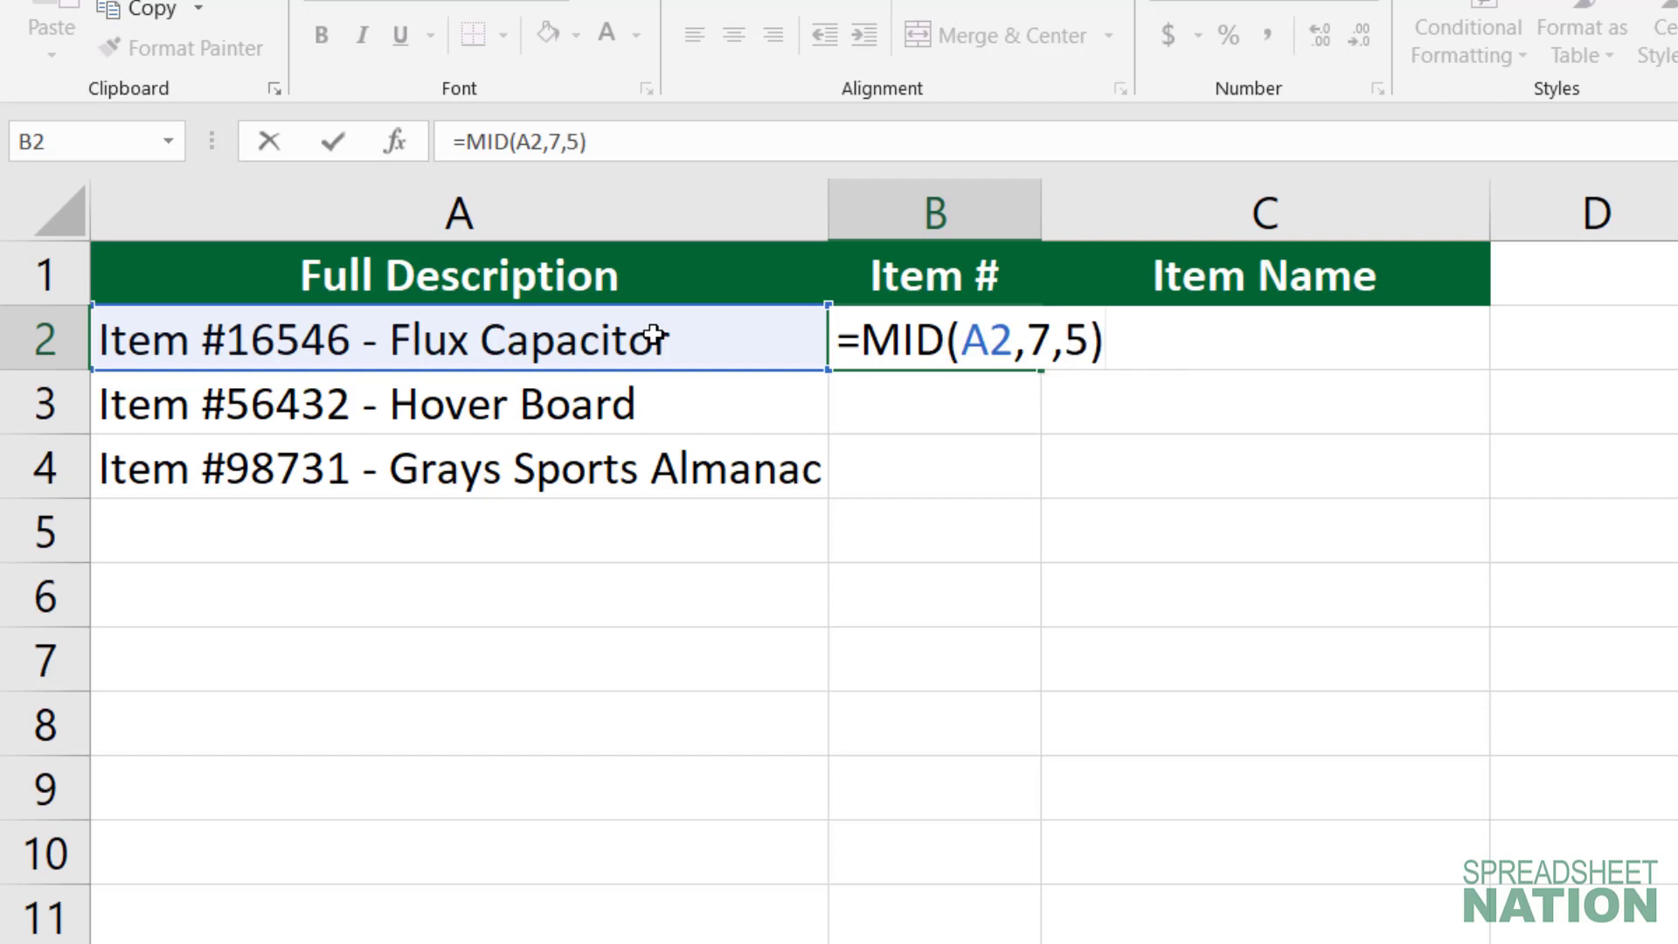
key(Return)
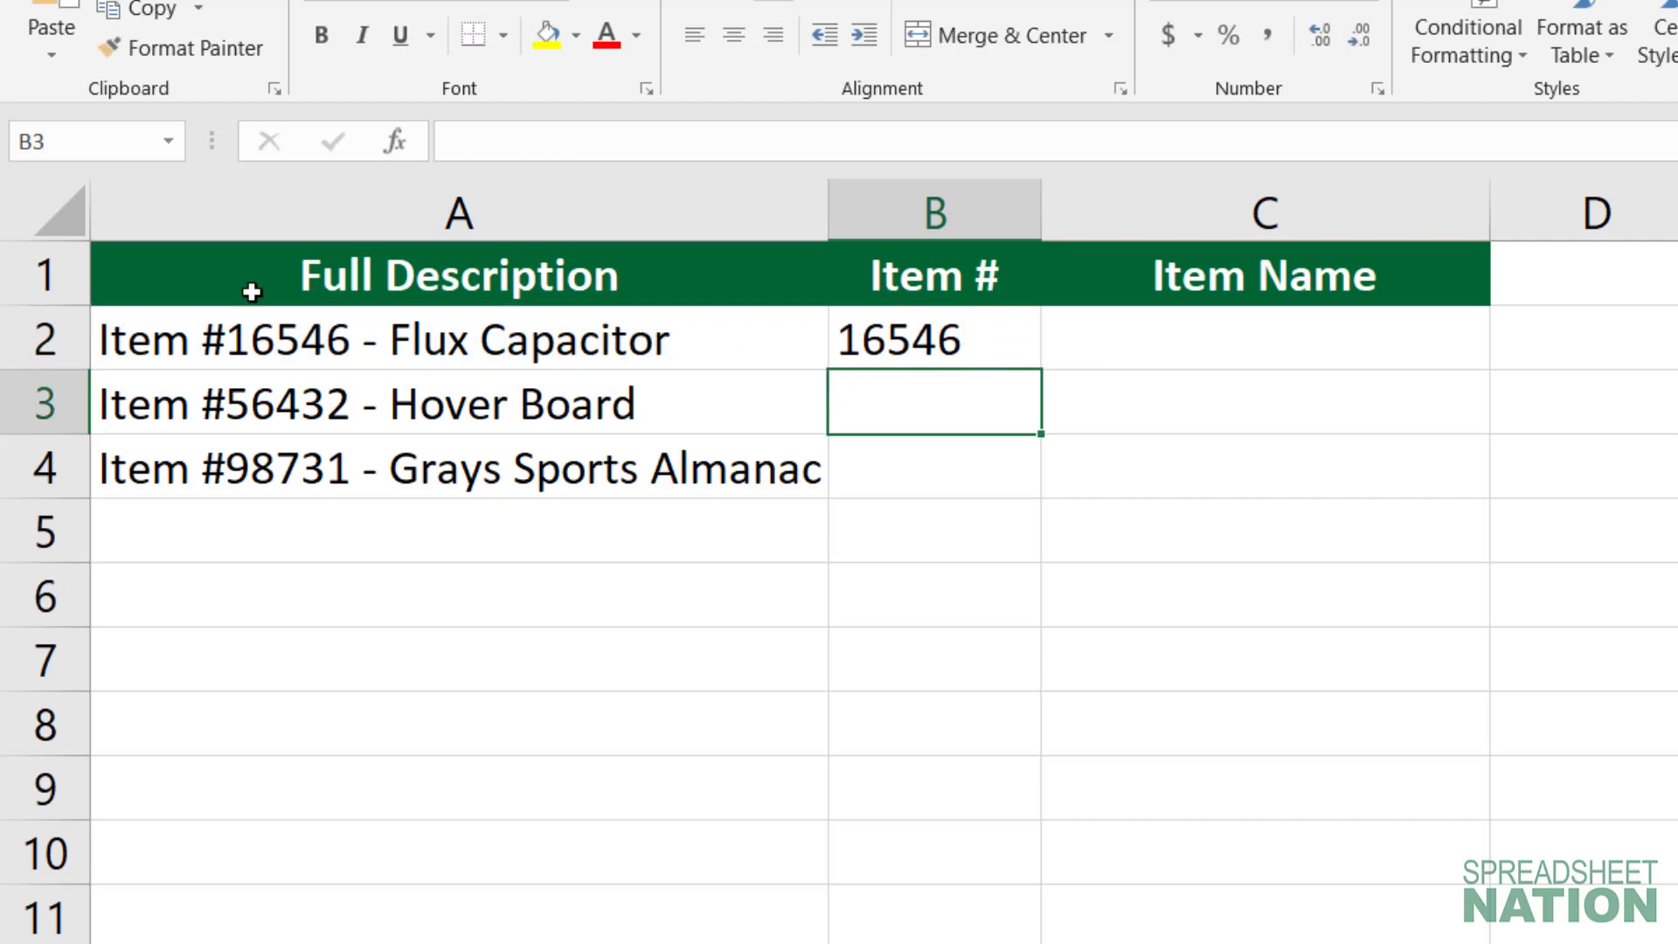
Fill the B2 MID formula down to B4, giving 56432 and 98731.
click(966, 345)
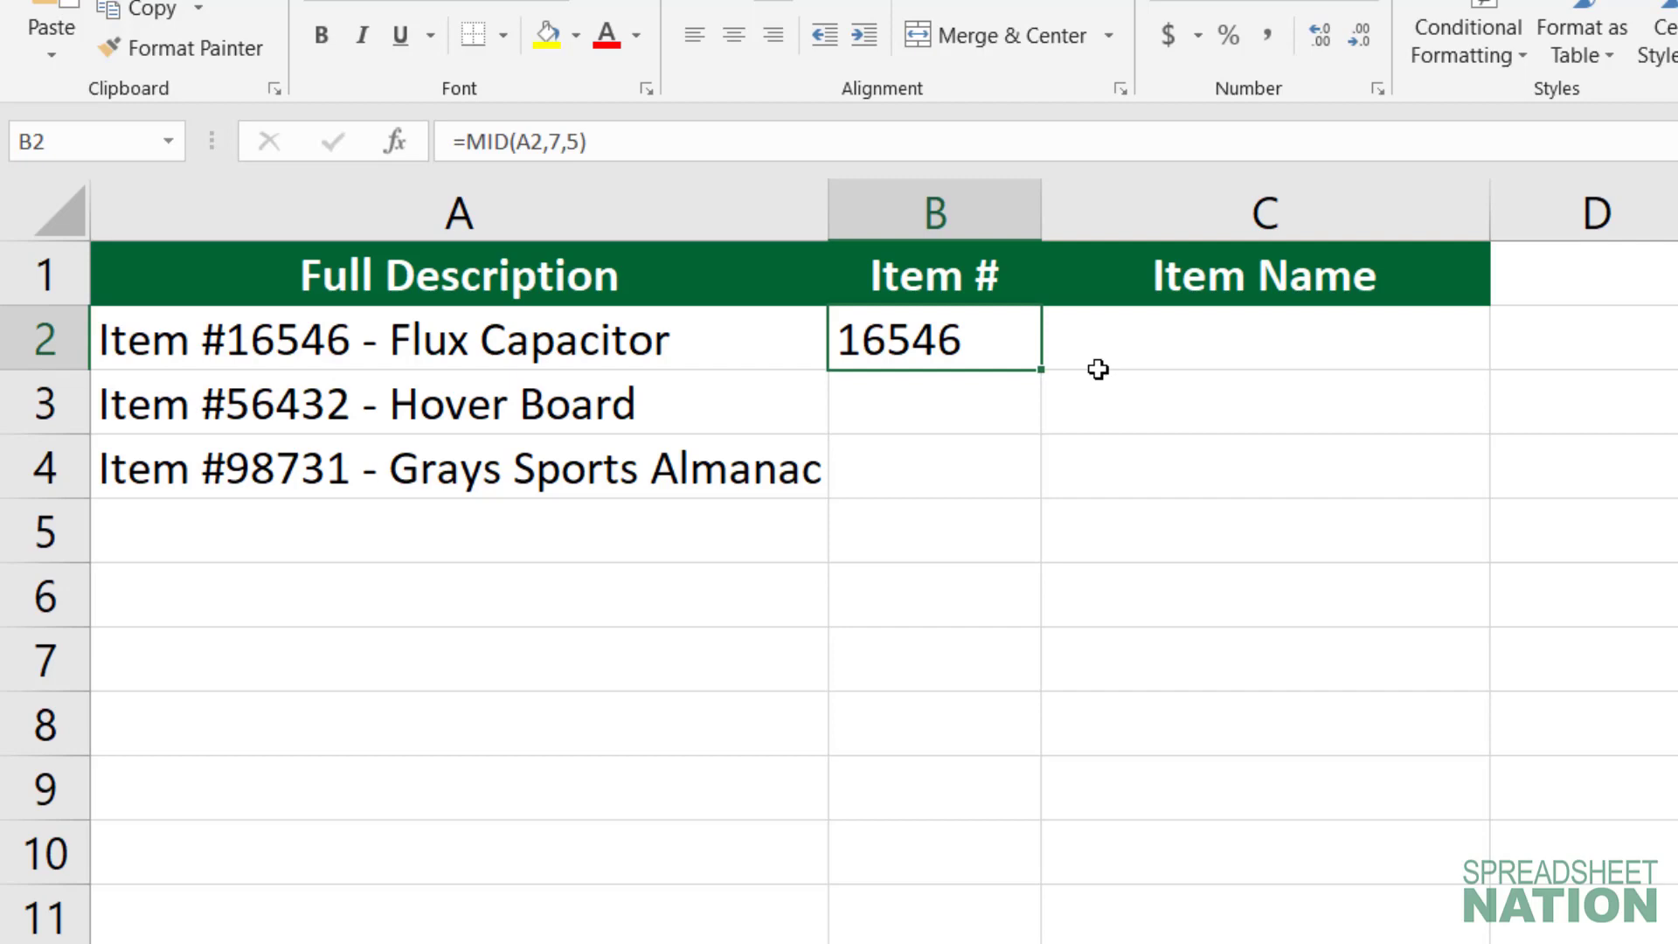
drag(1041, 370, 1017, 491)
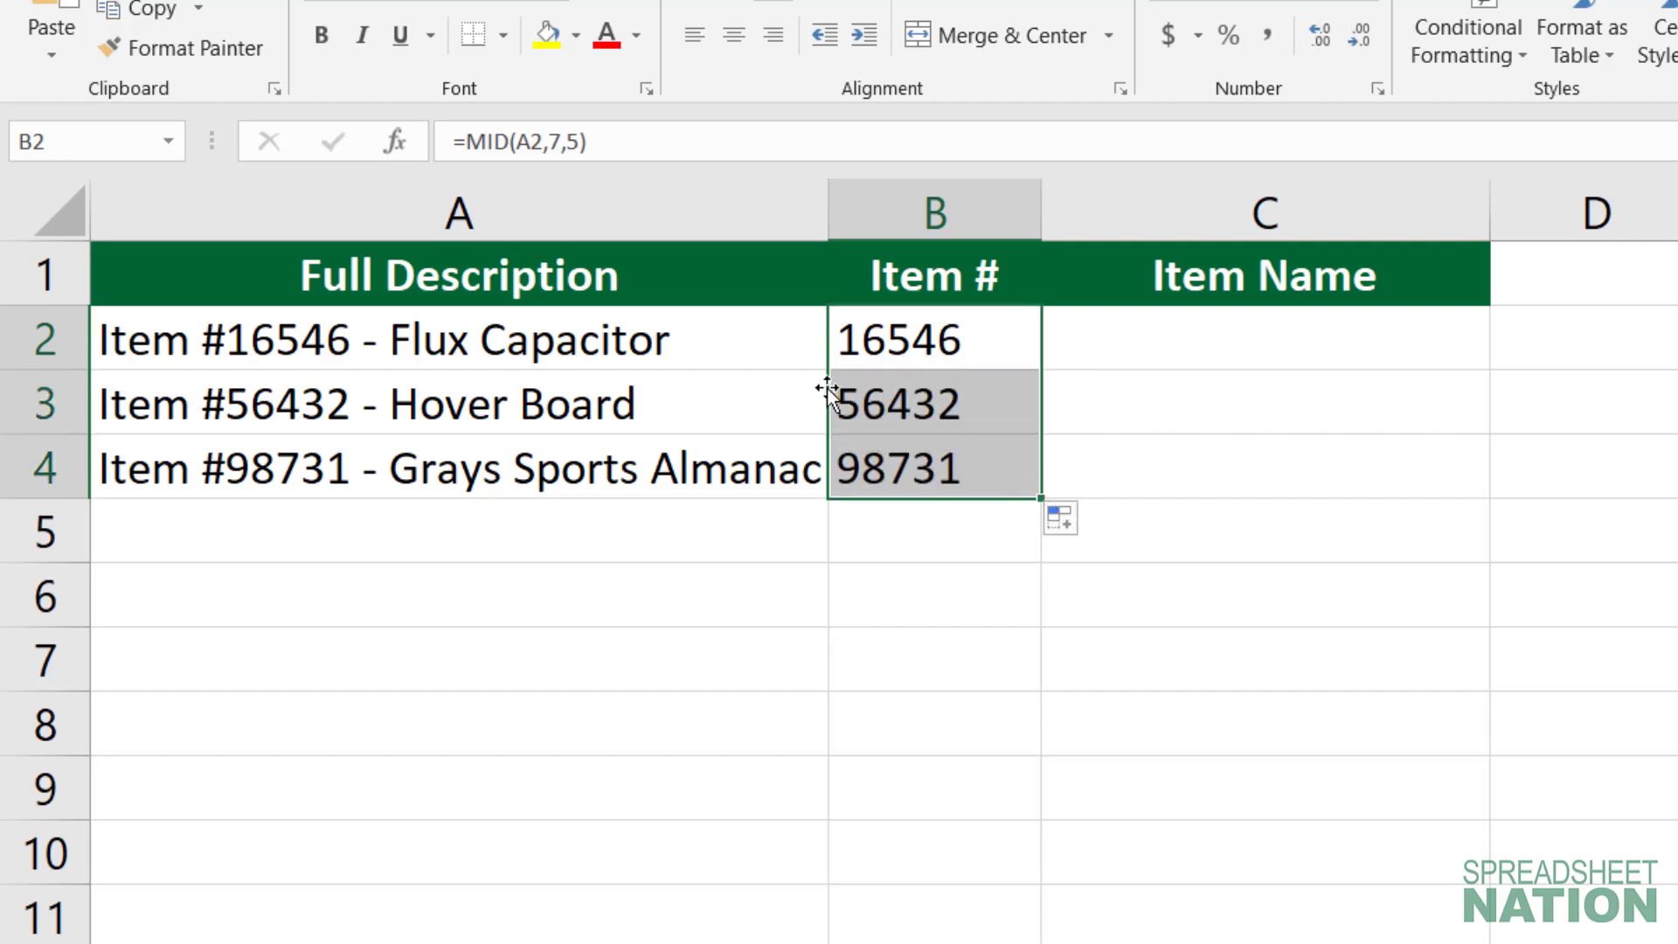
Enter =MID(A2,15,1000) in C2 to show 'Flux Capacitor'.
click(1206, 347)
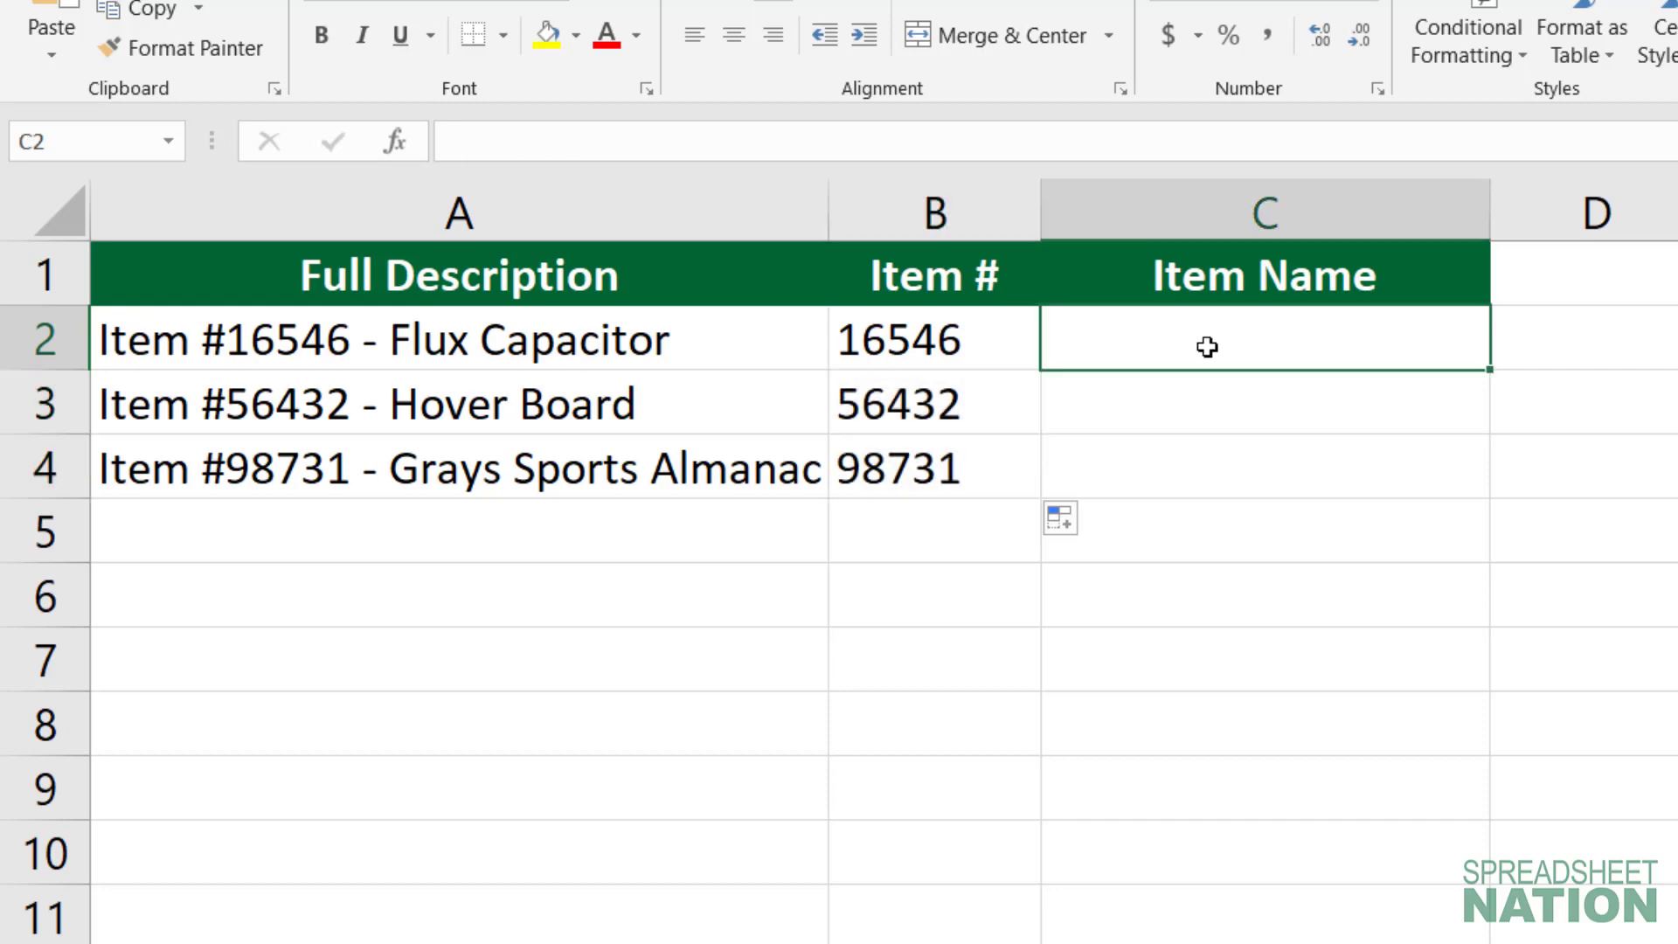
text(=mid)
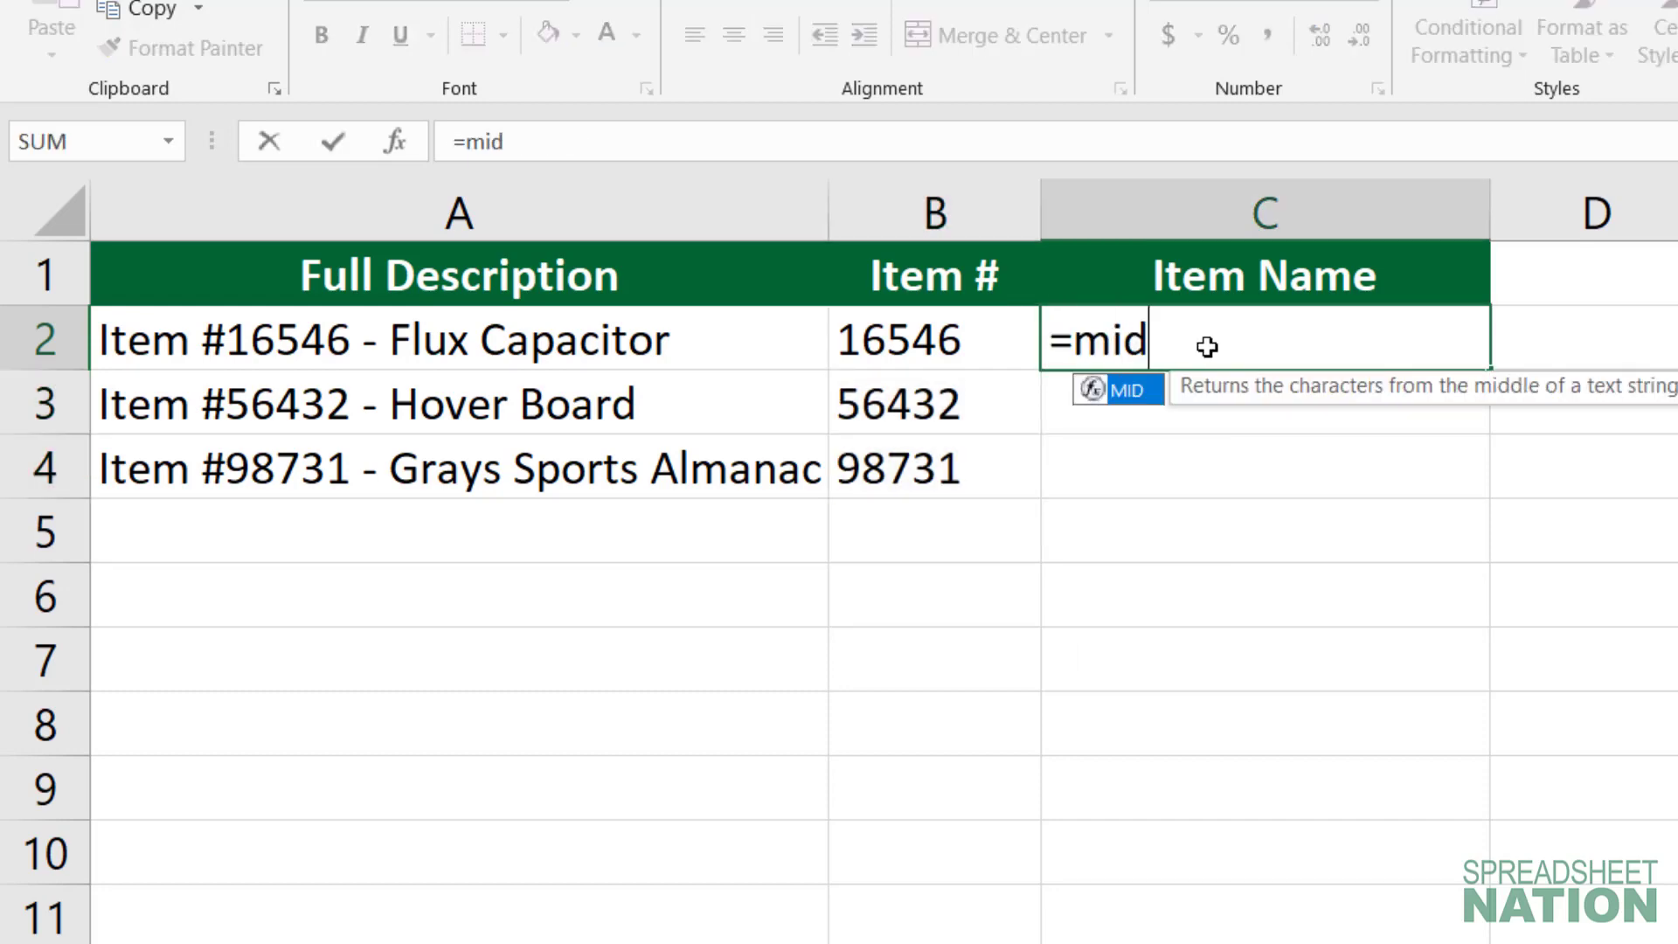
text(()
click(468, 347)
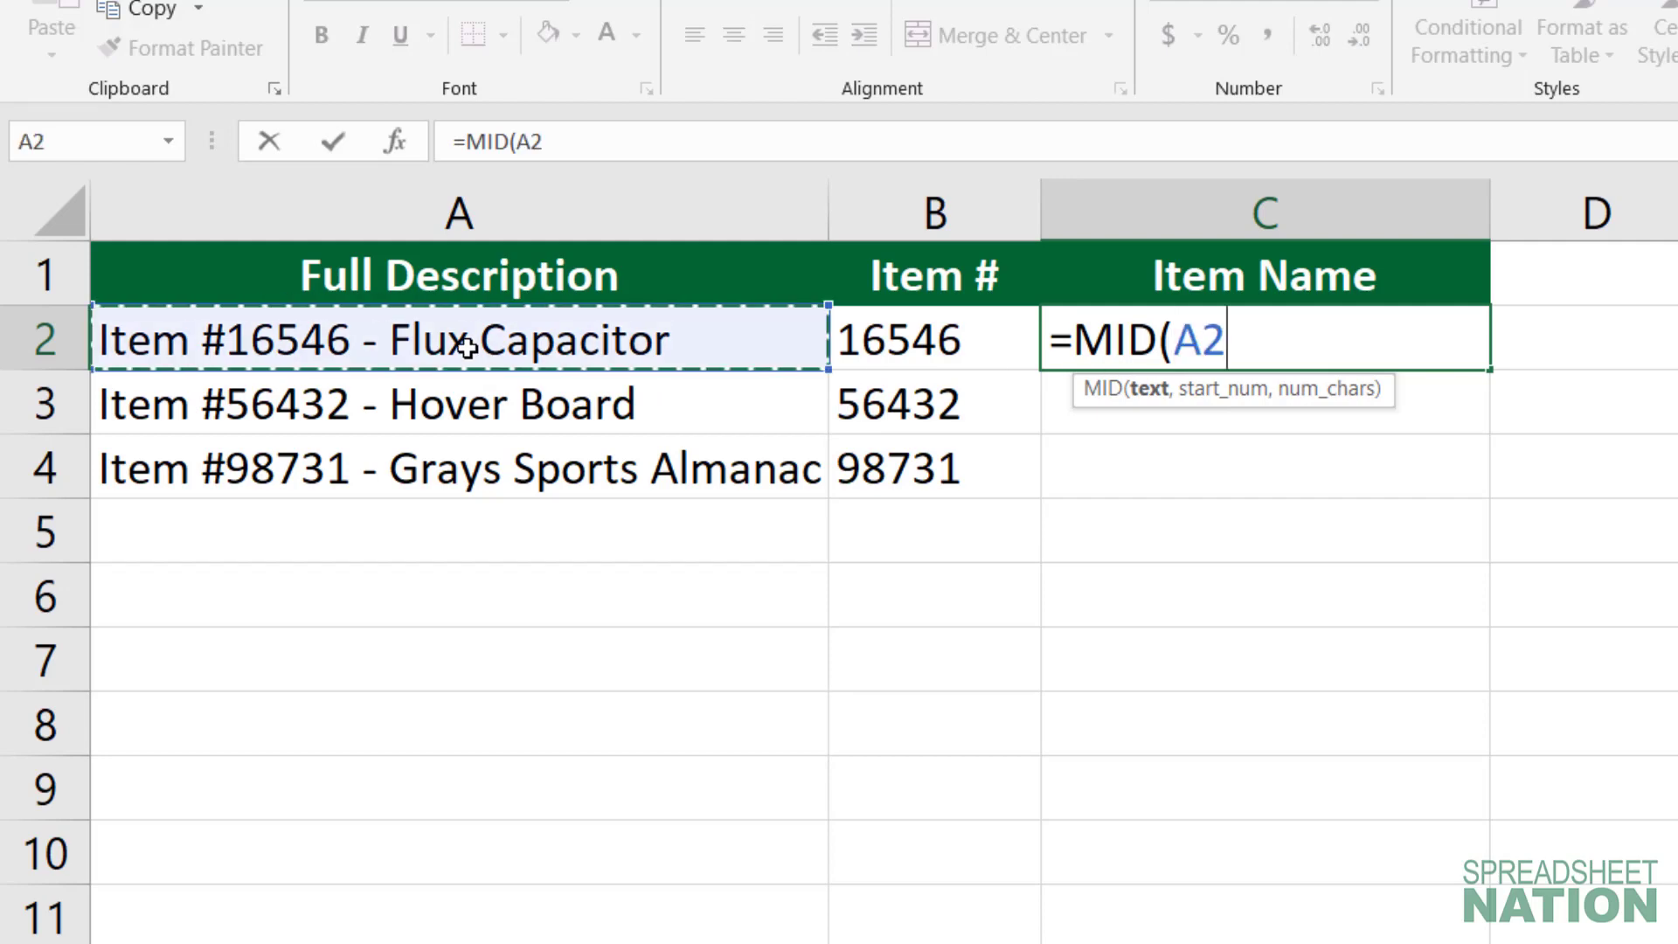
text(,)
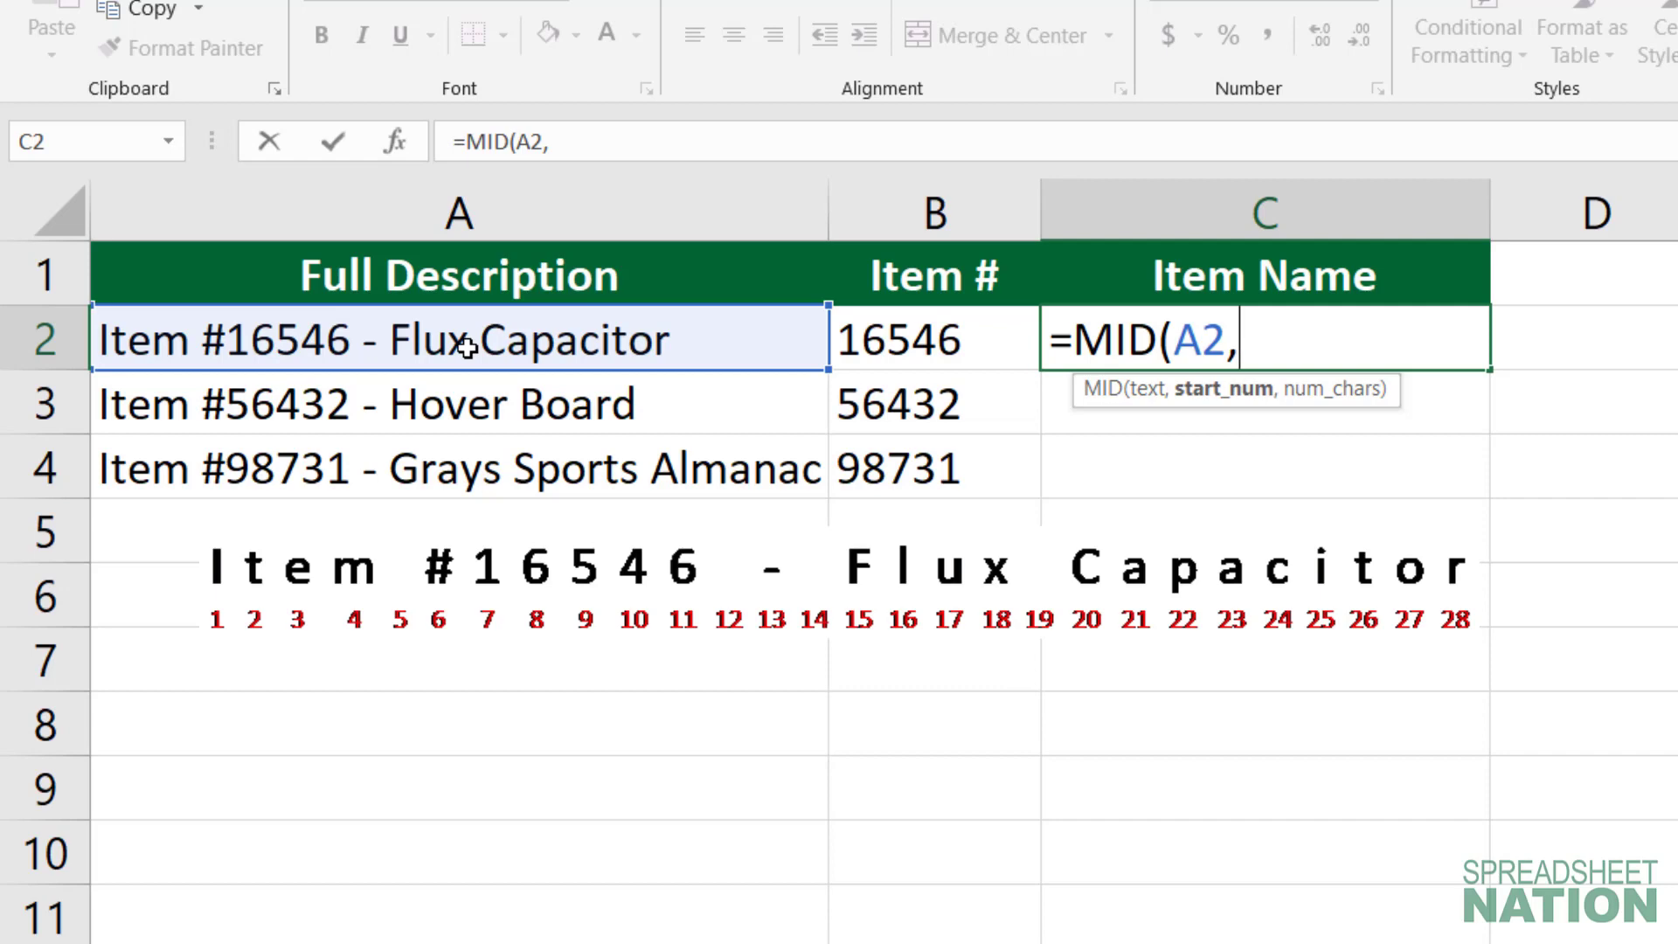
text(15)
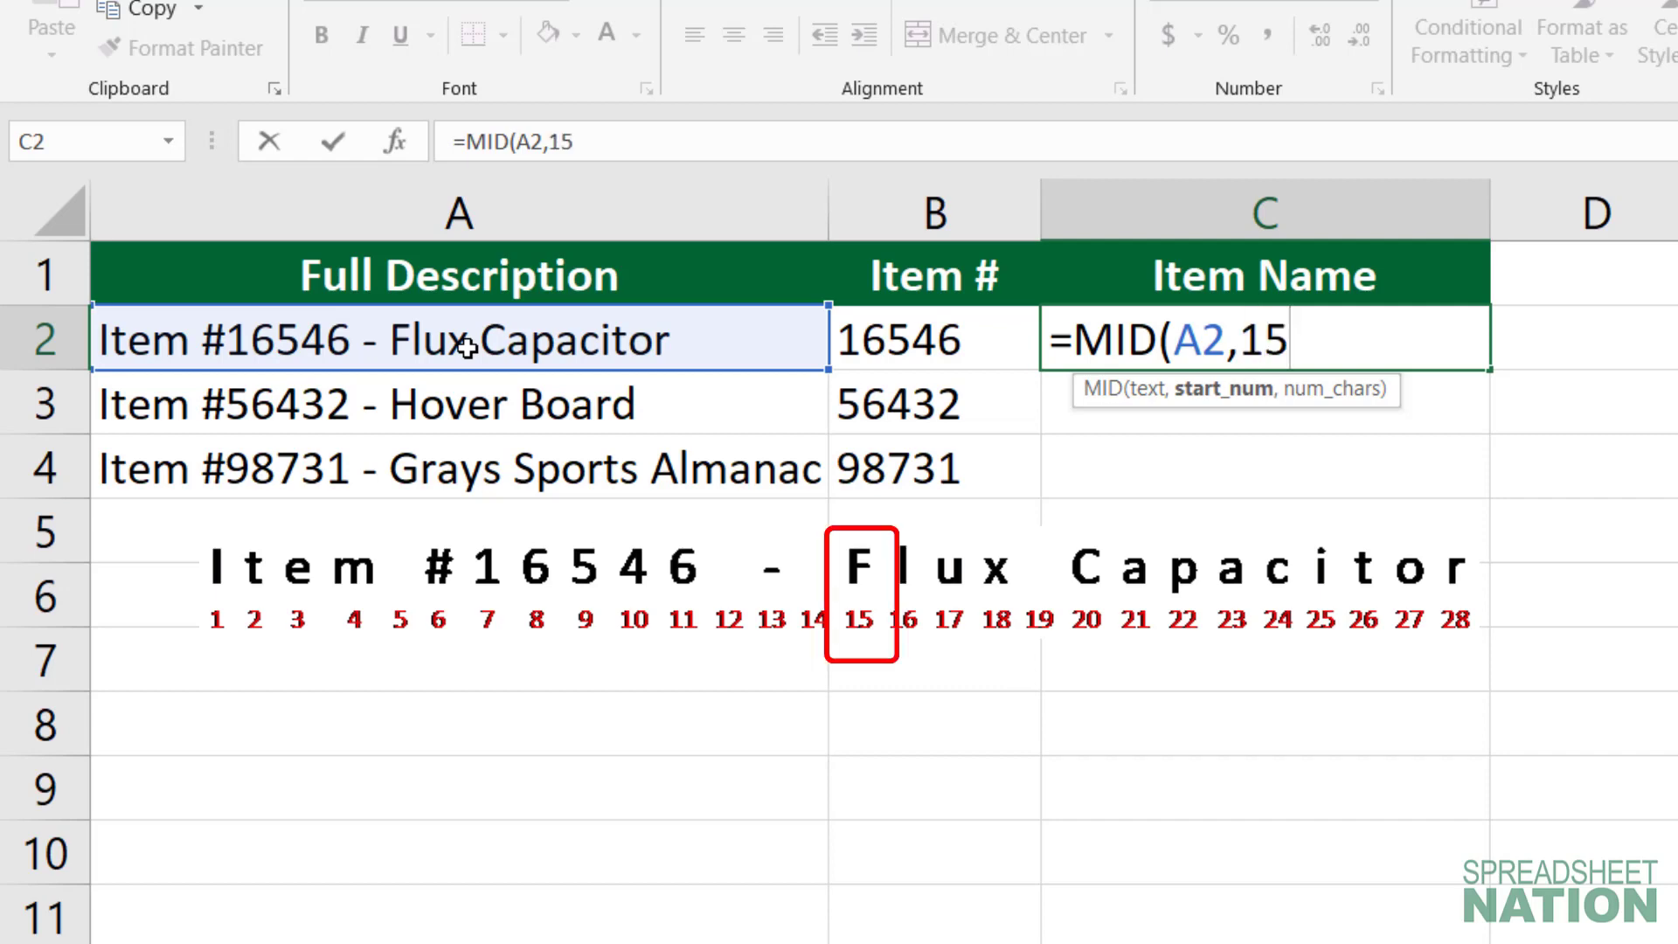
text(,)
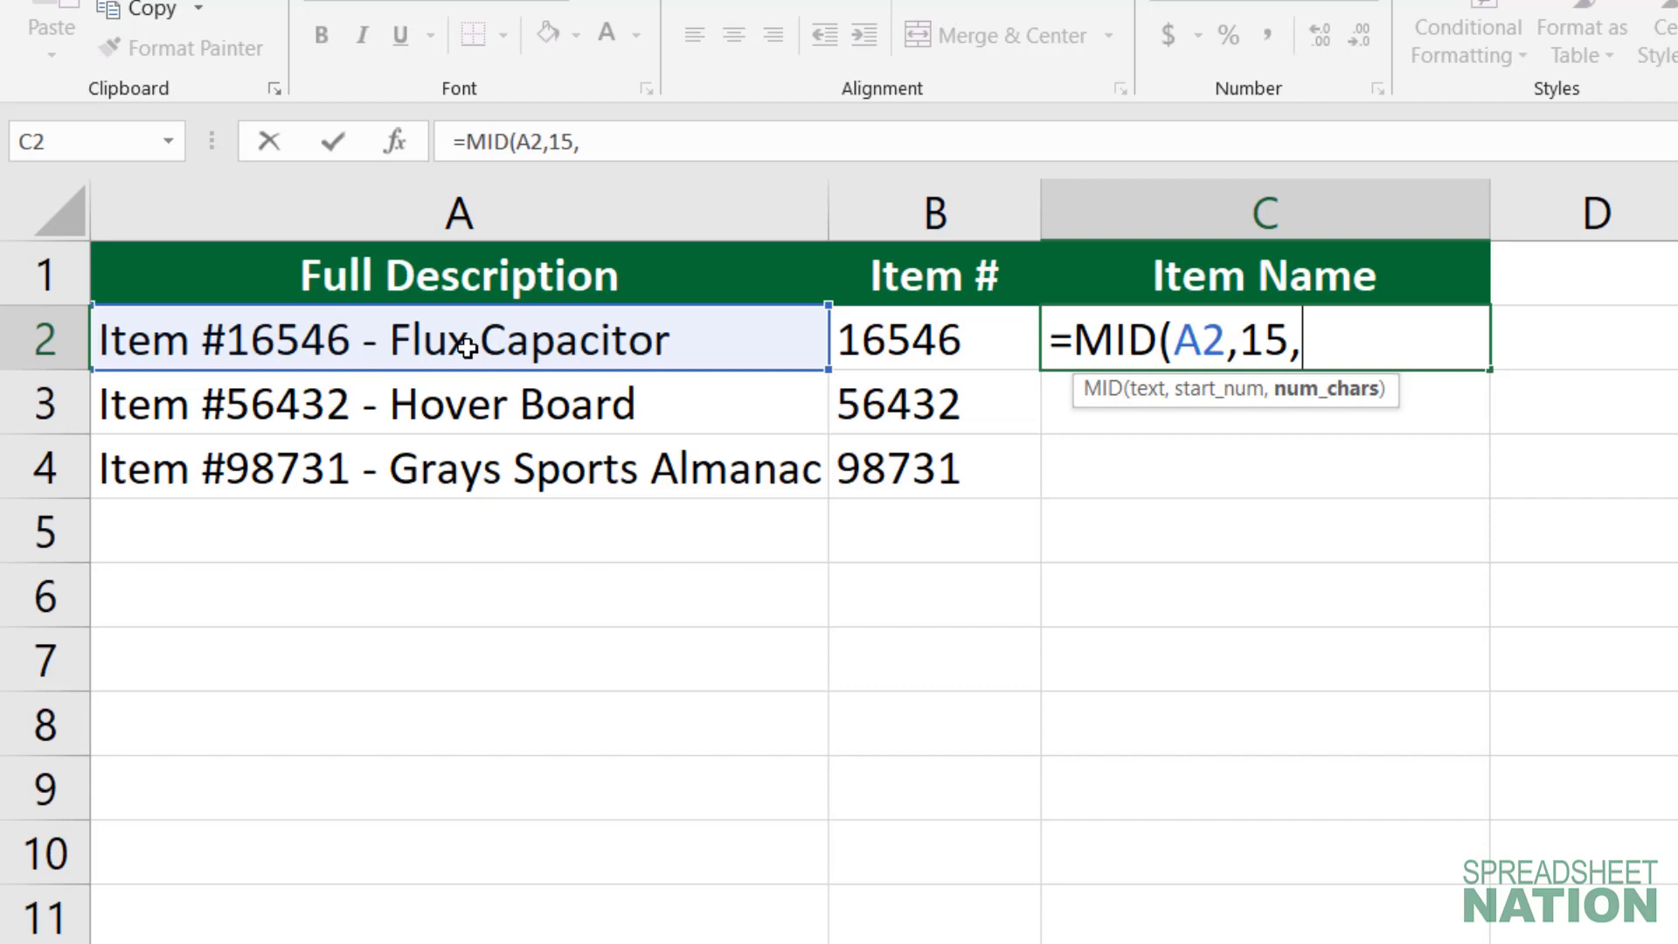
text(1000)
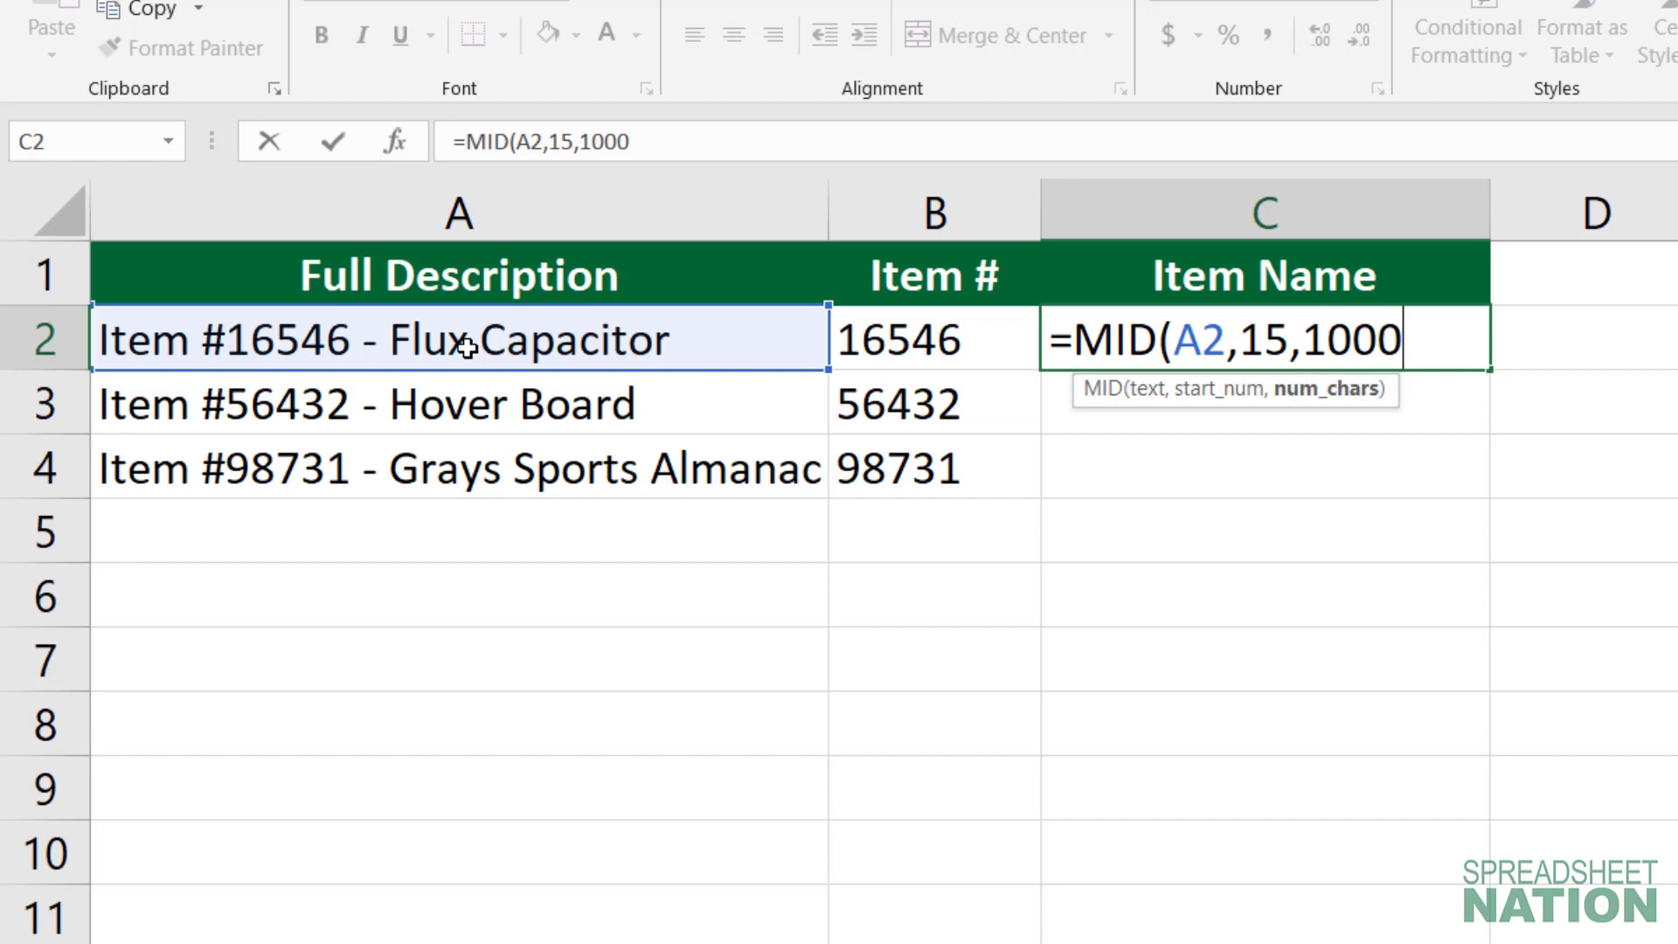
text())
key(Return)
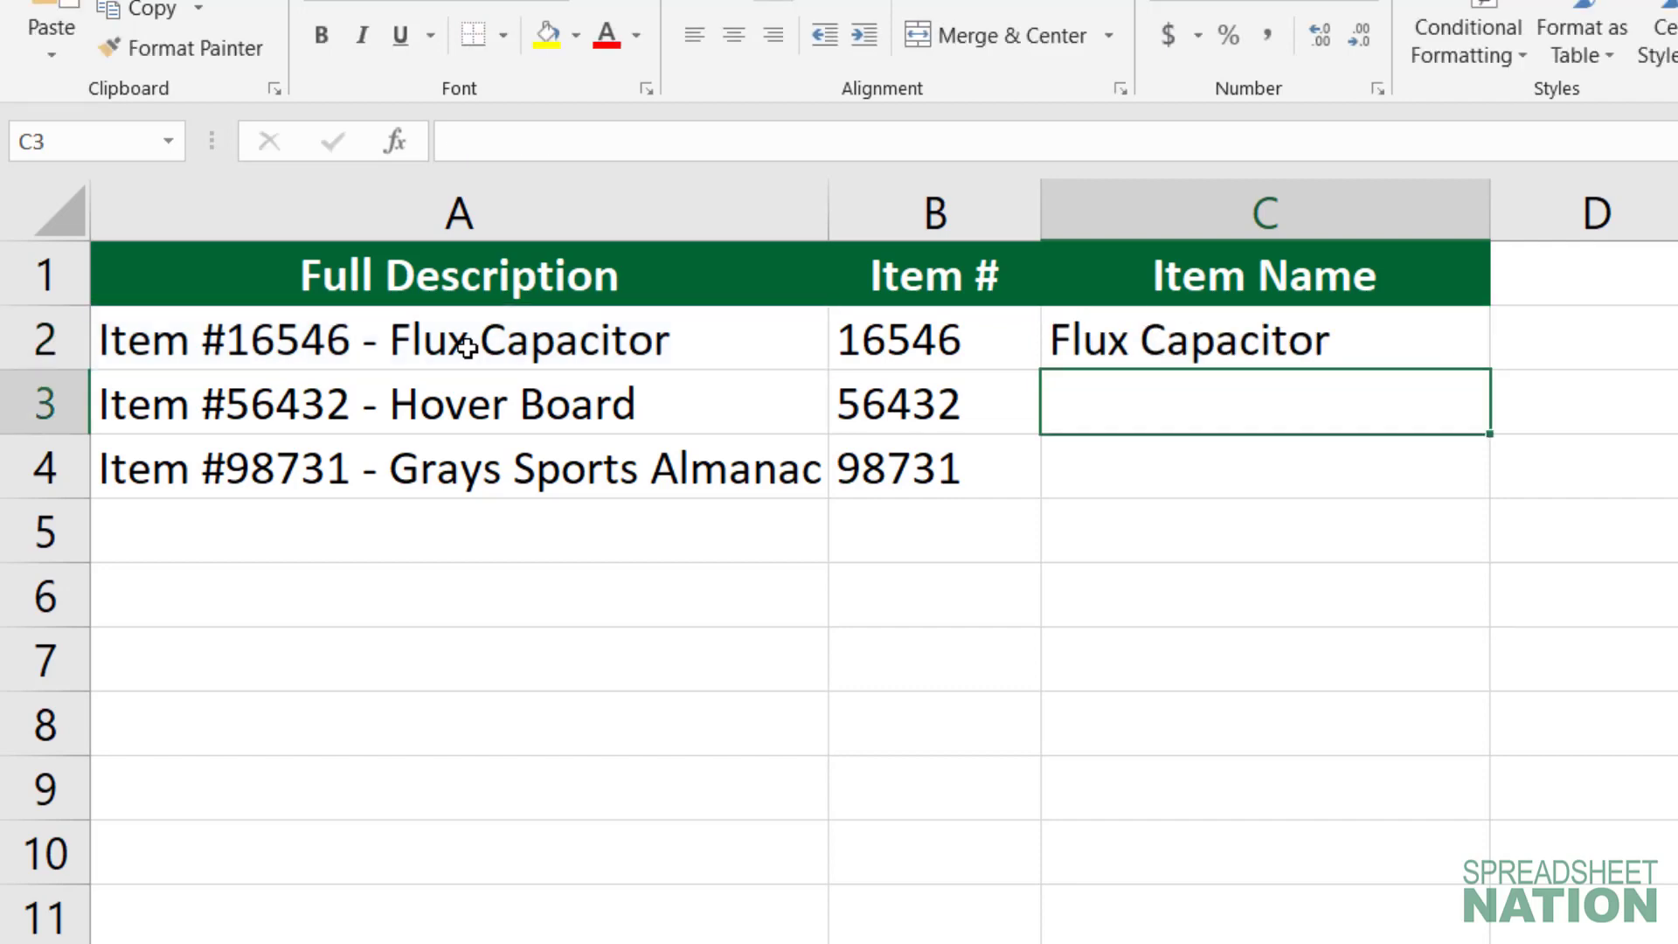
Fill the C2 name formula down to C4, showing Hover Board and Grays Sports Almanac.
click(1438, 340)
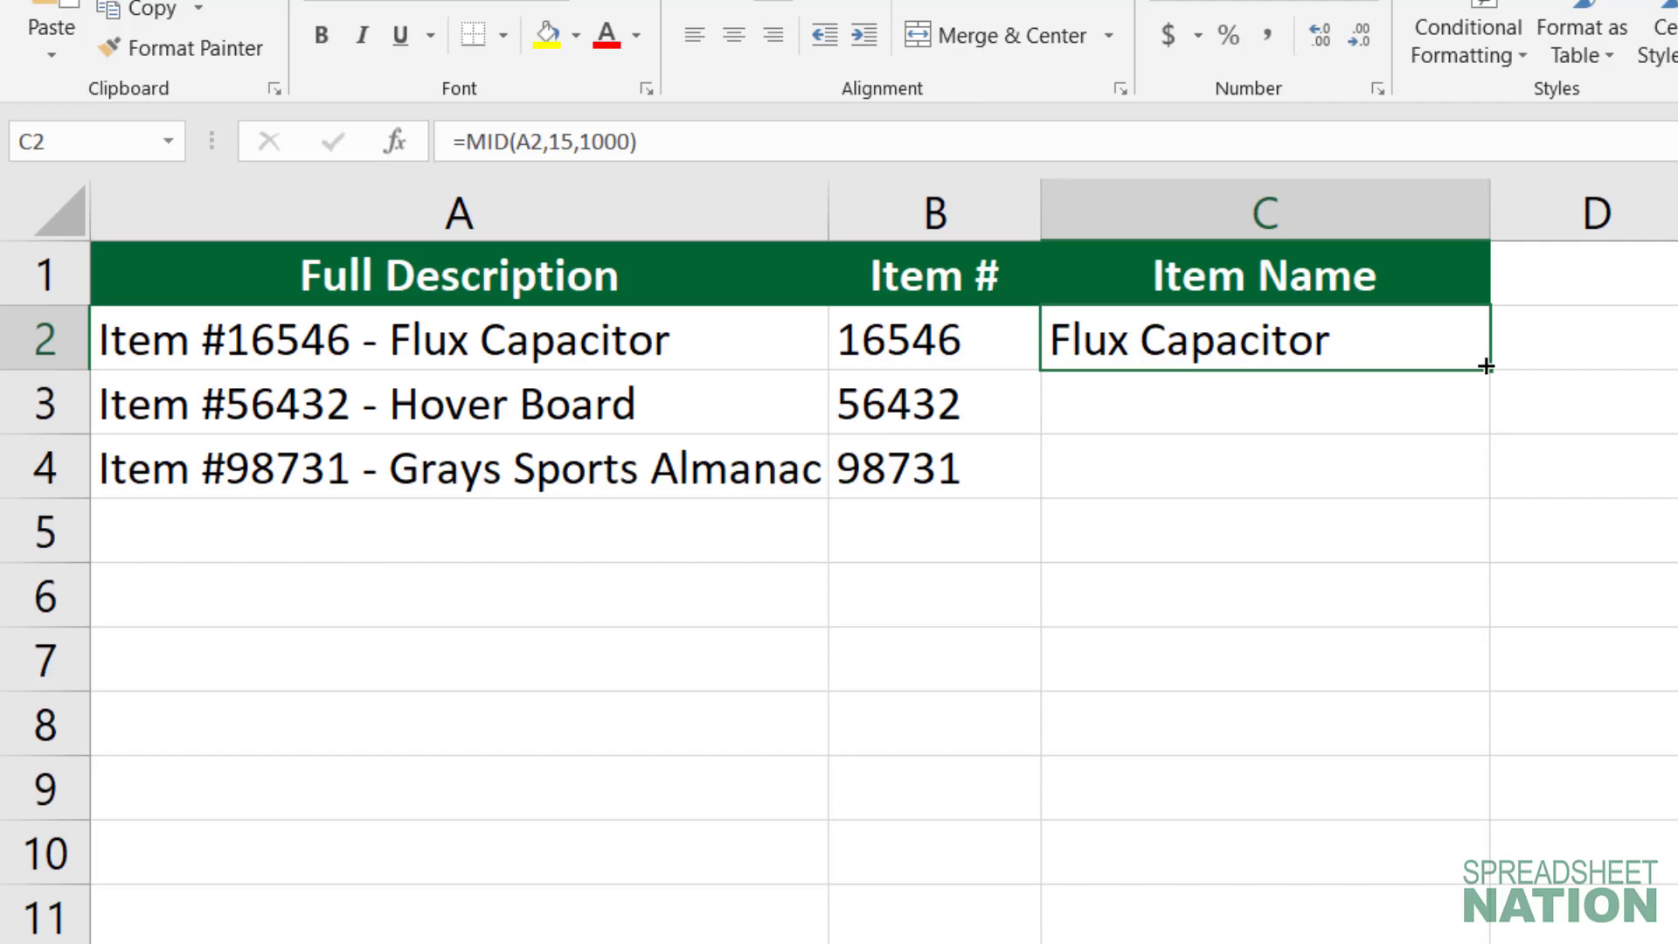
drag(1485, 365, 1489, 492)
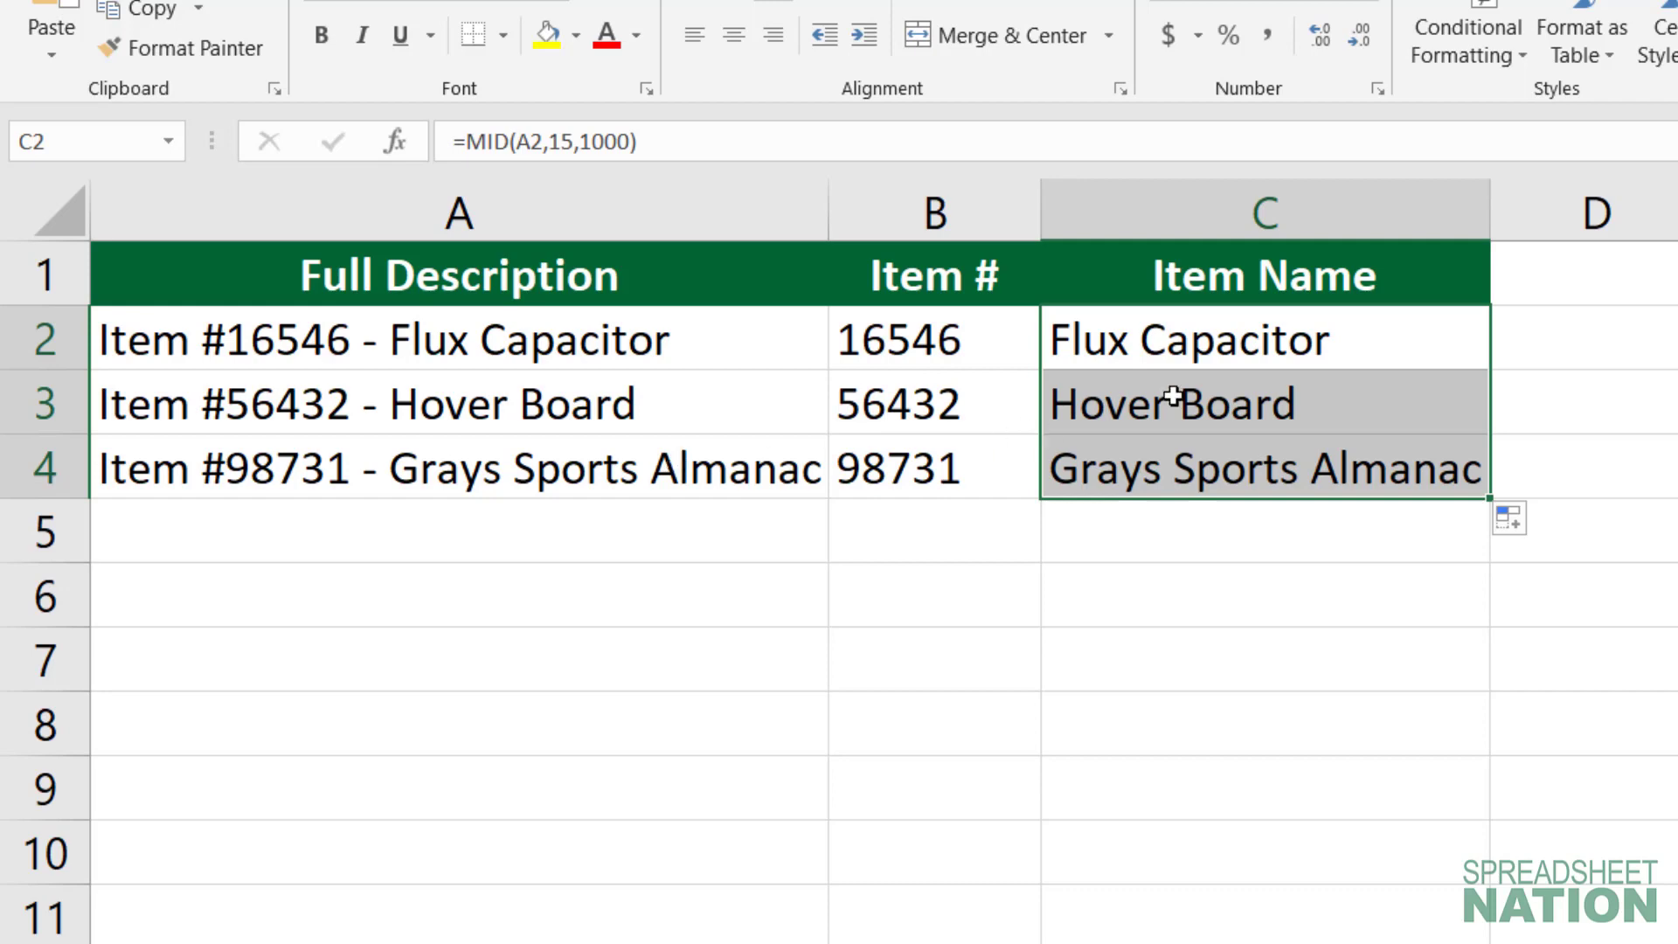
Change C2's formula to =MID(A2,15,LEN(A2)), replacing the fixed 1000.
click(1296, 334)
double_click(1297, 337)
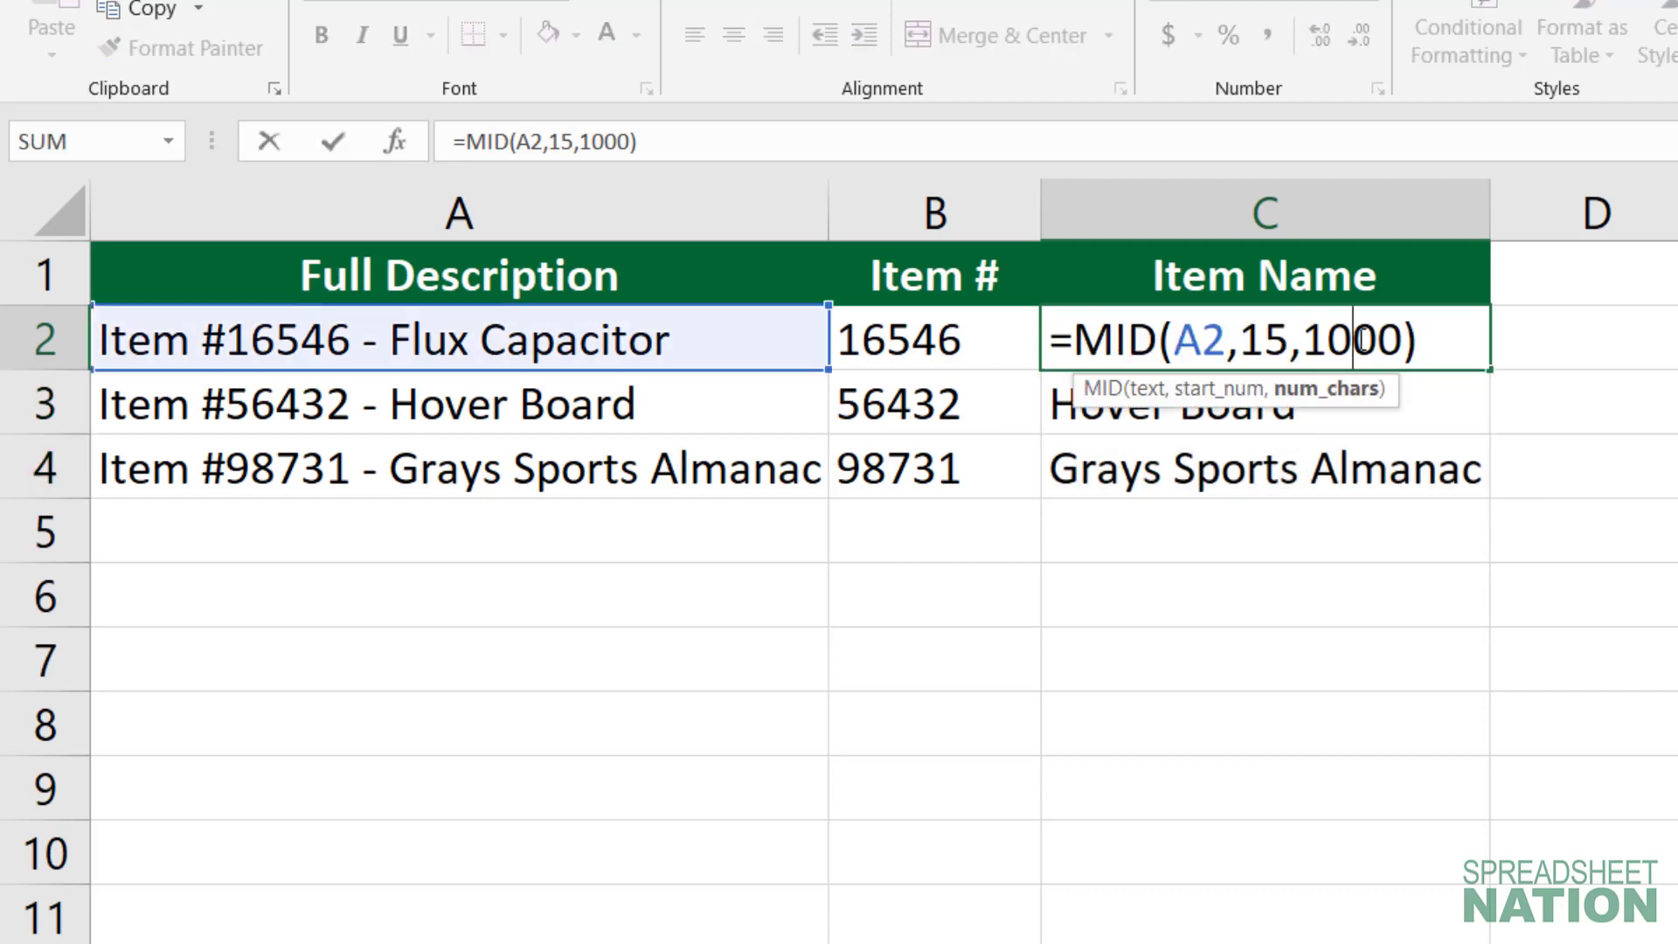
double_click(1359, 340)
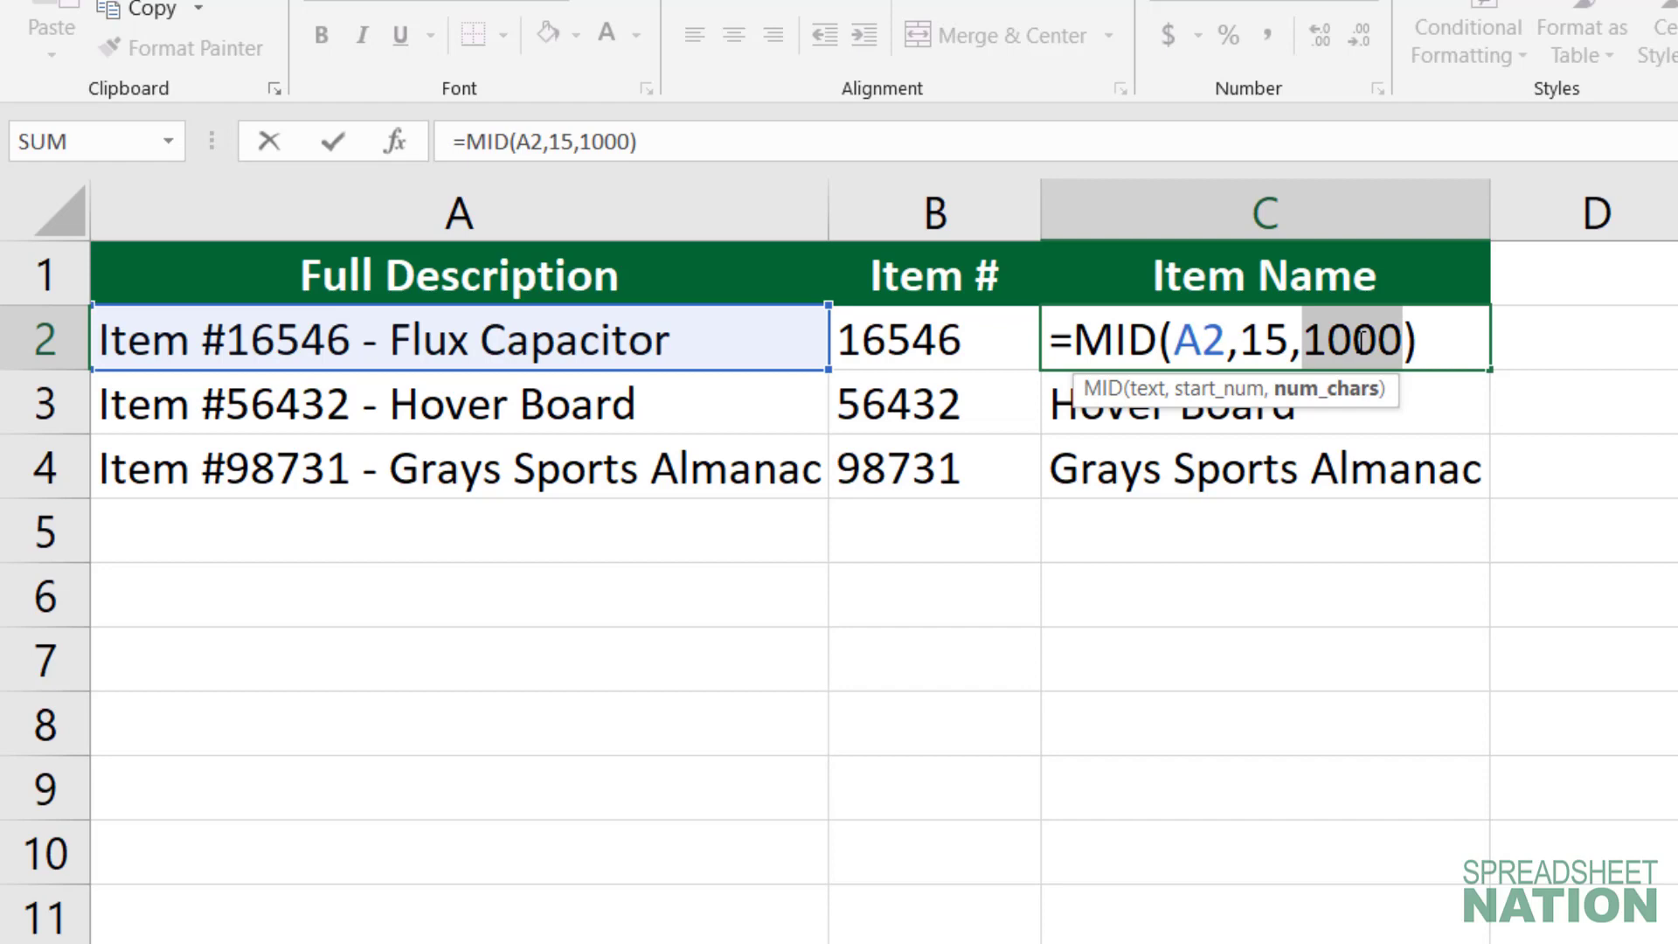
text(len)
key(Tab)
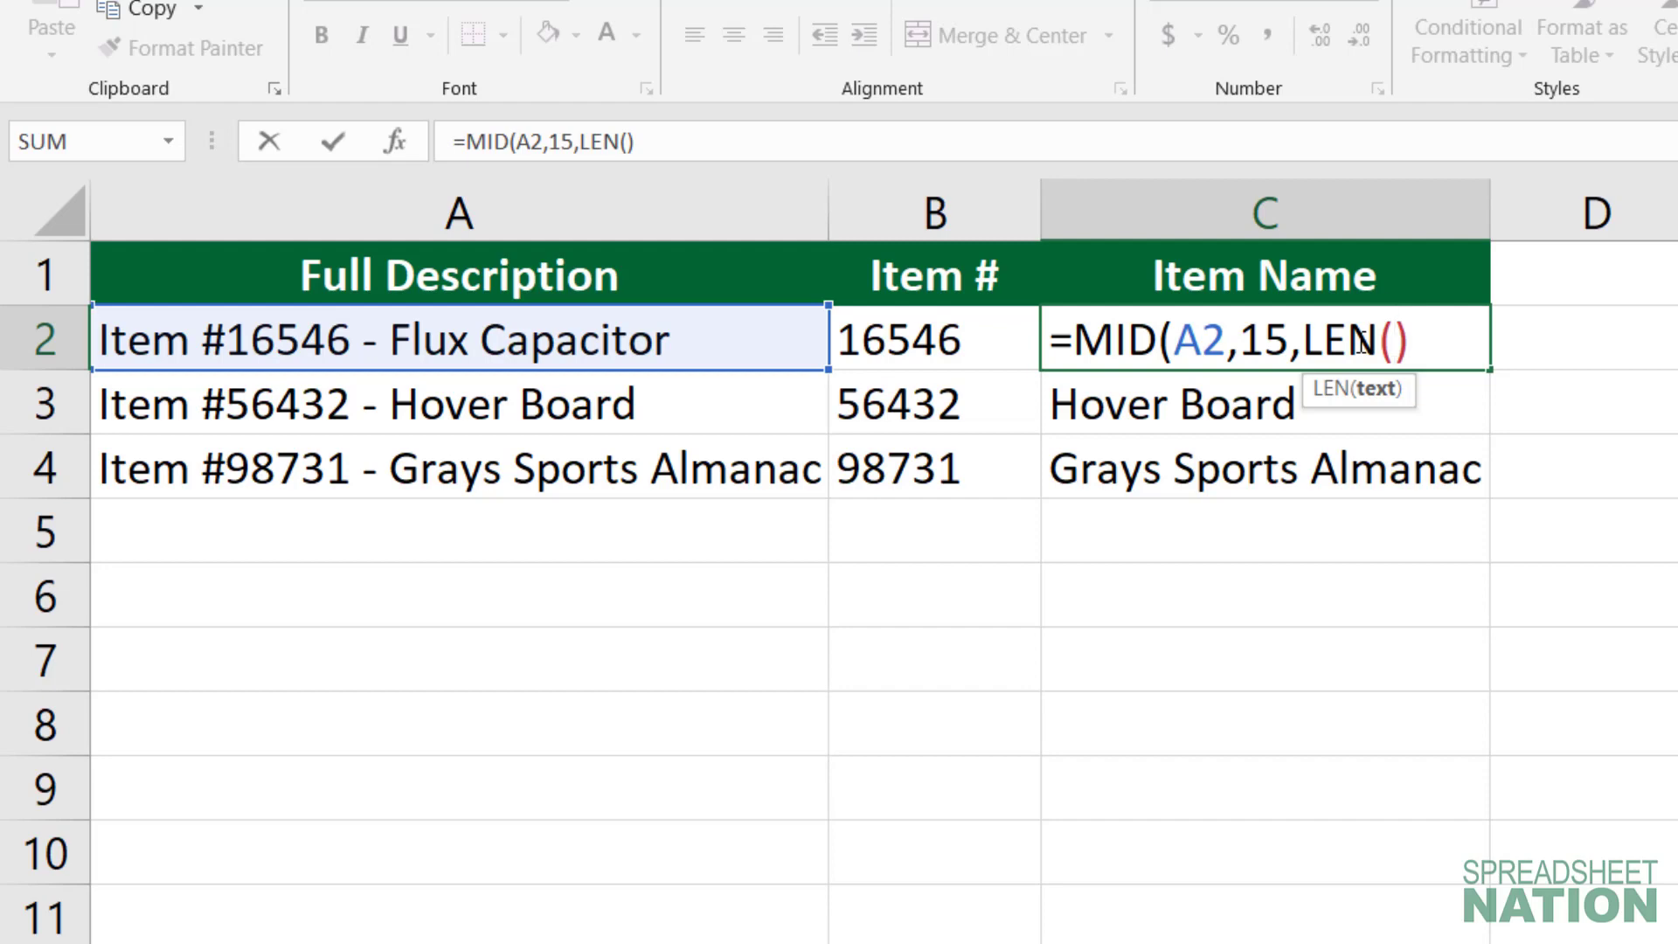
click(718, 340)
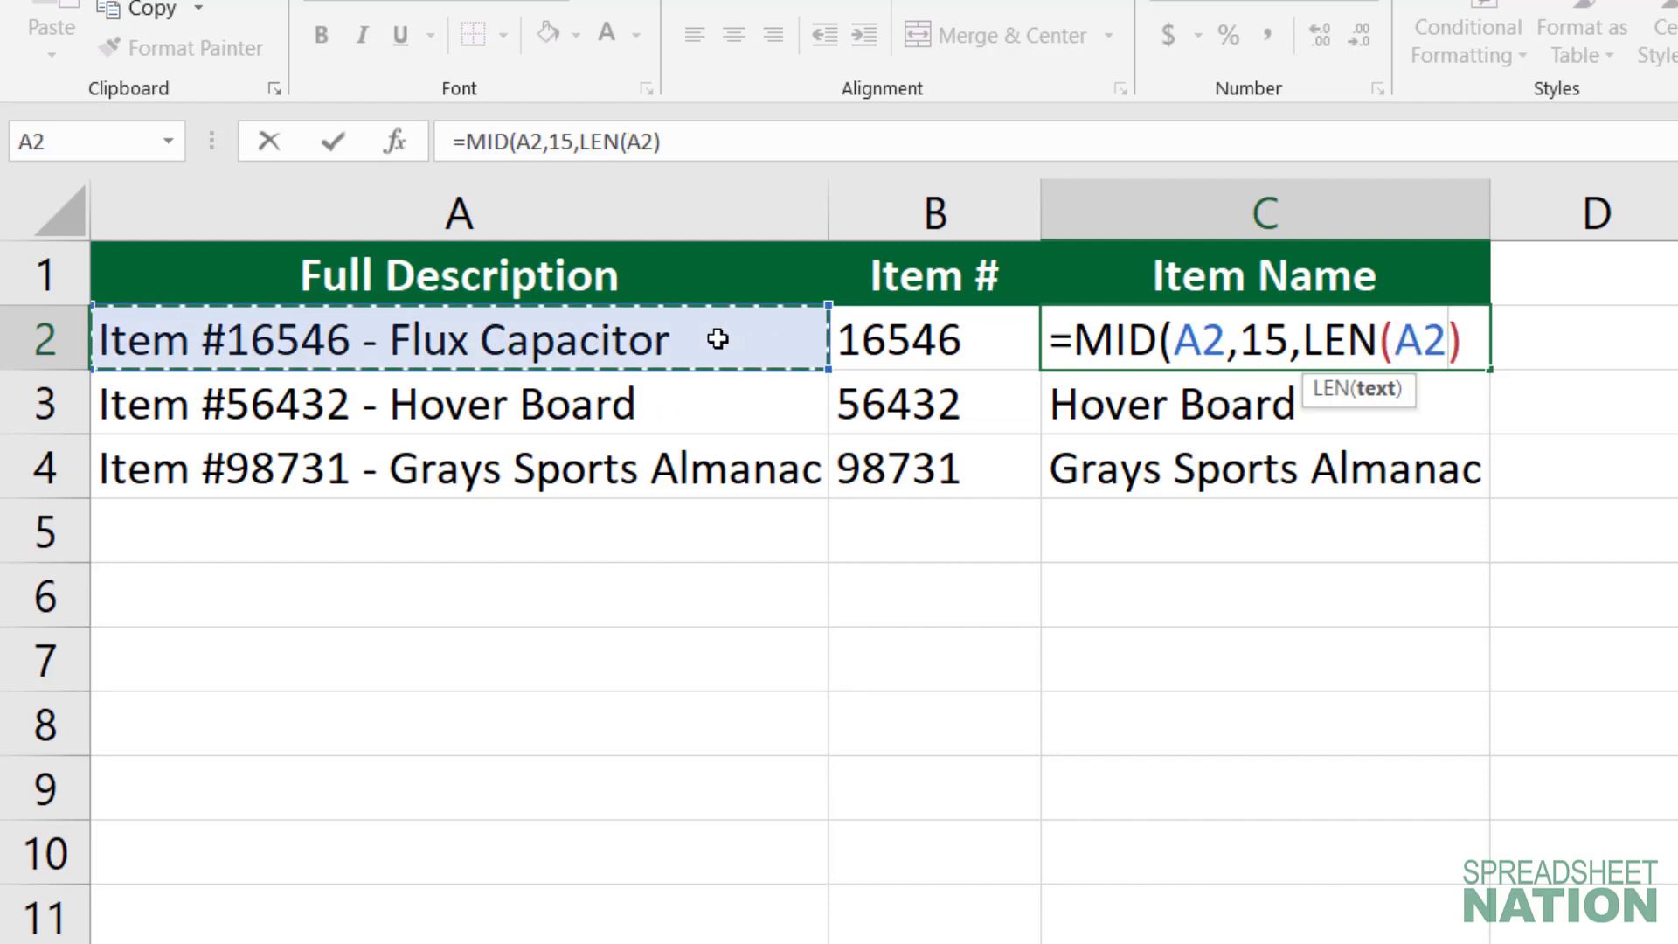
text())
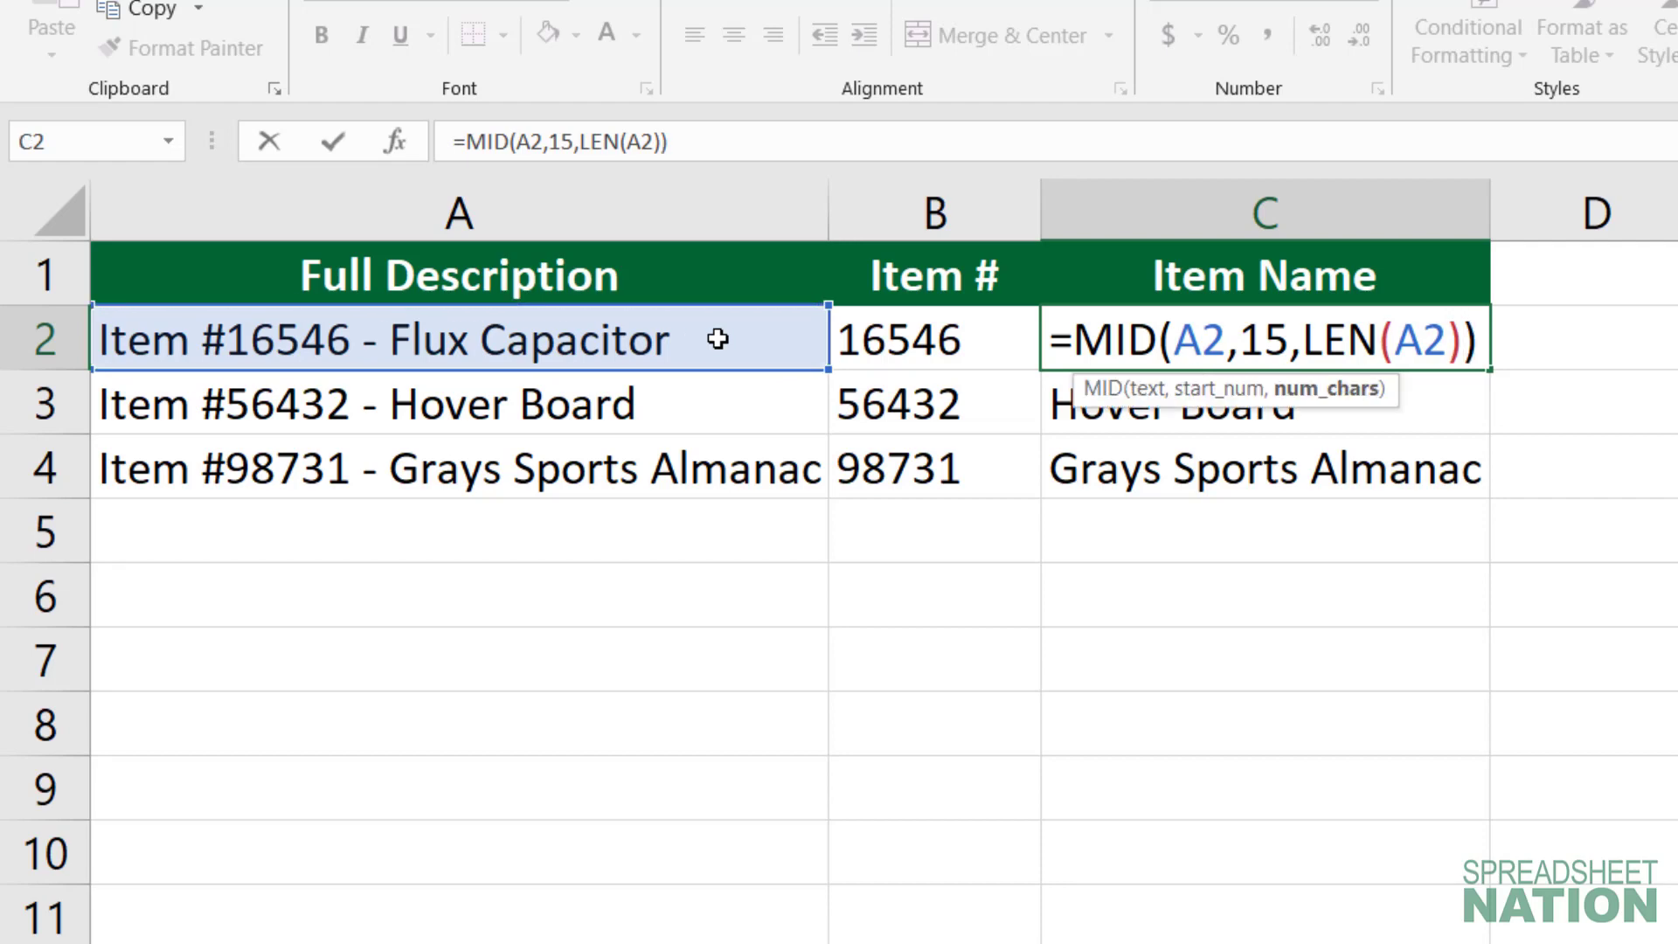
key(Return)
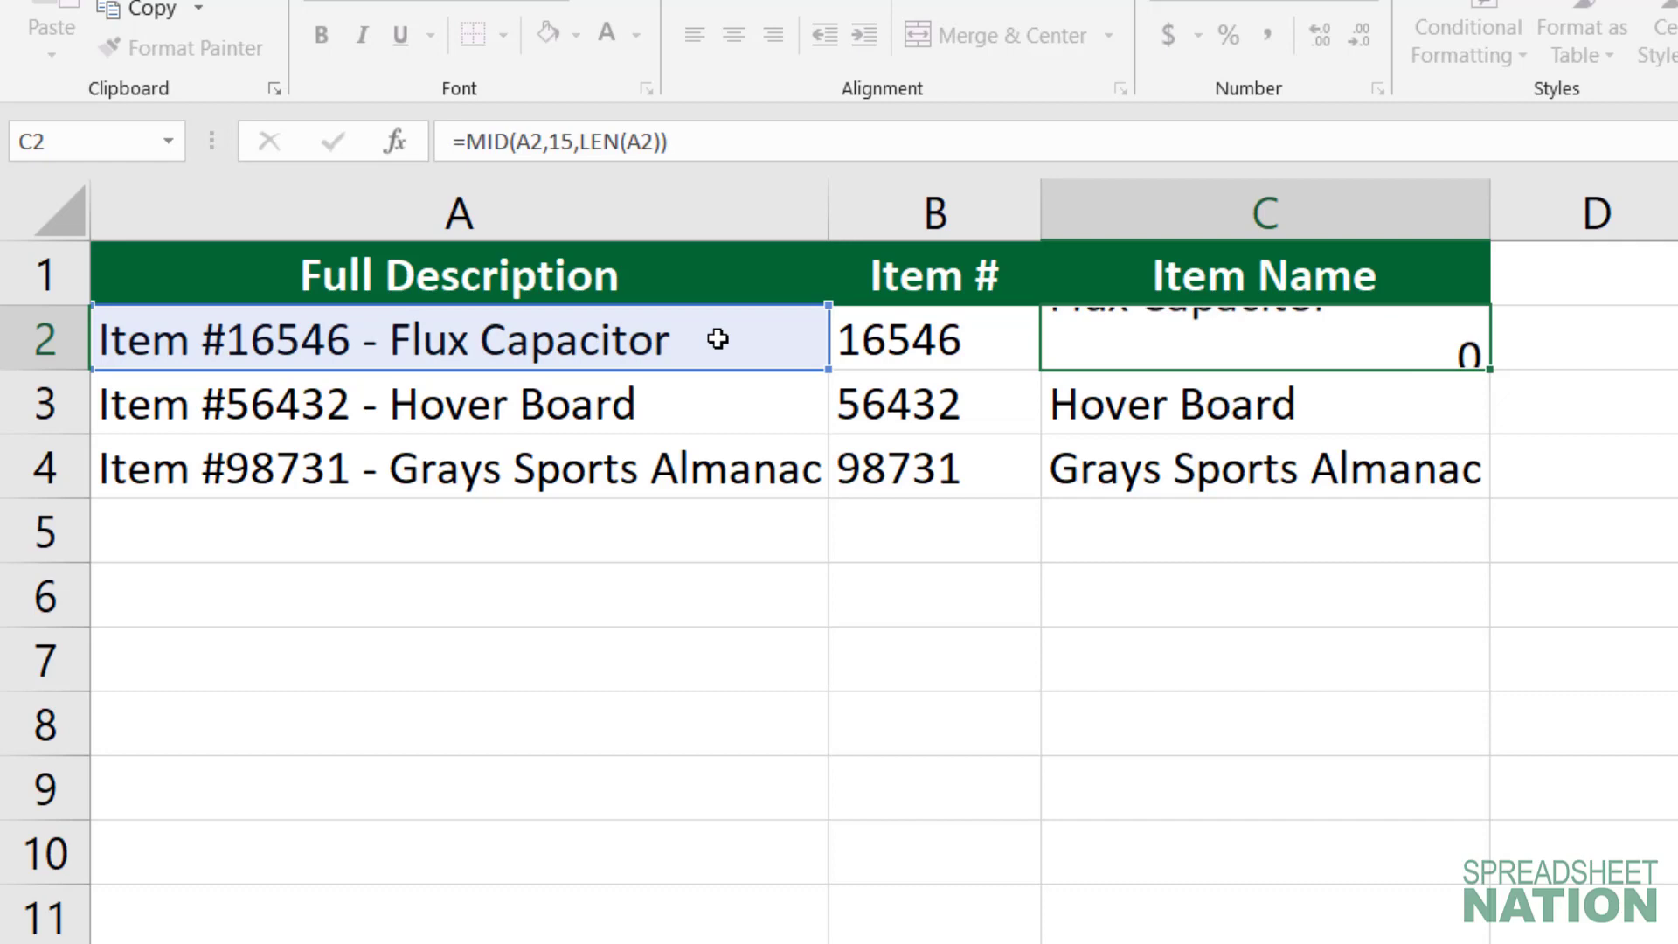
key(Up)
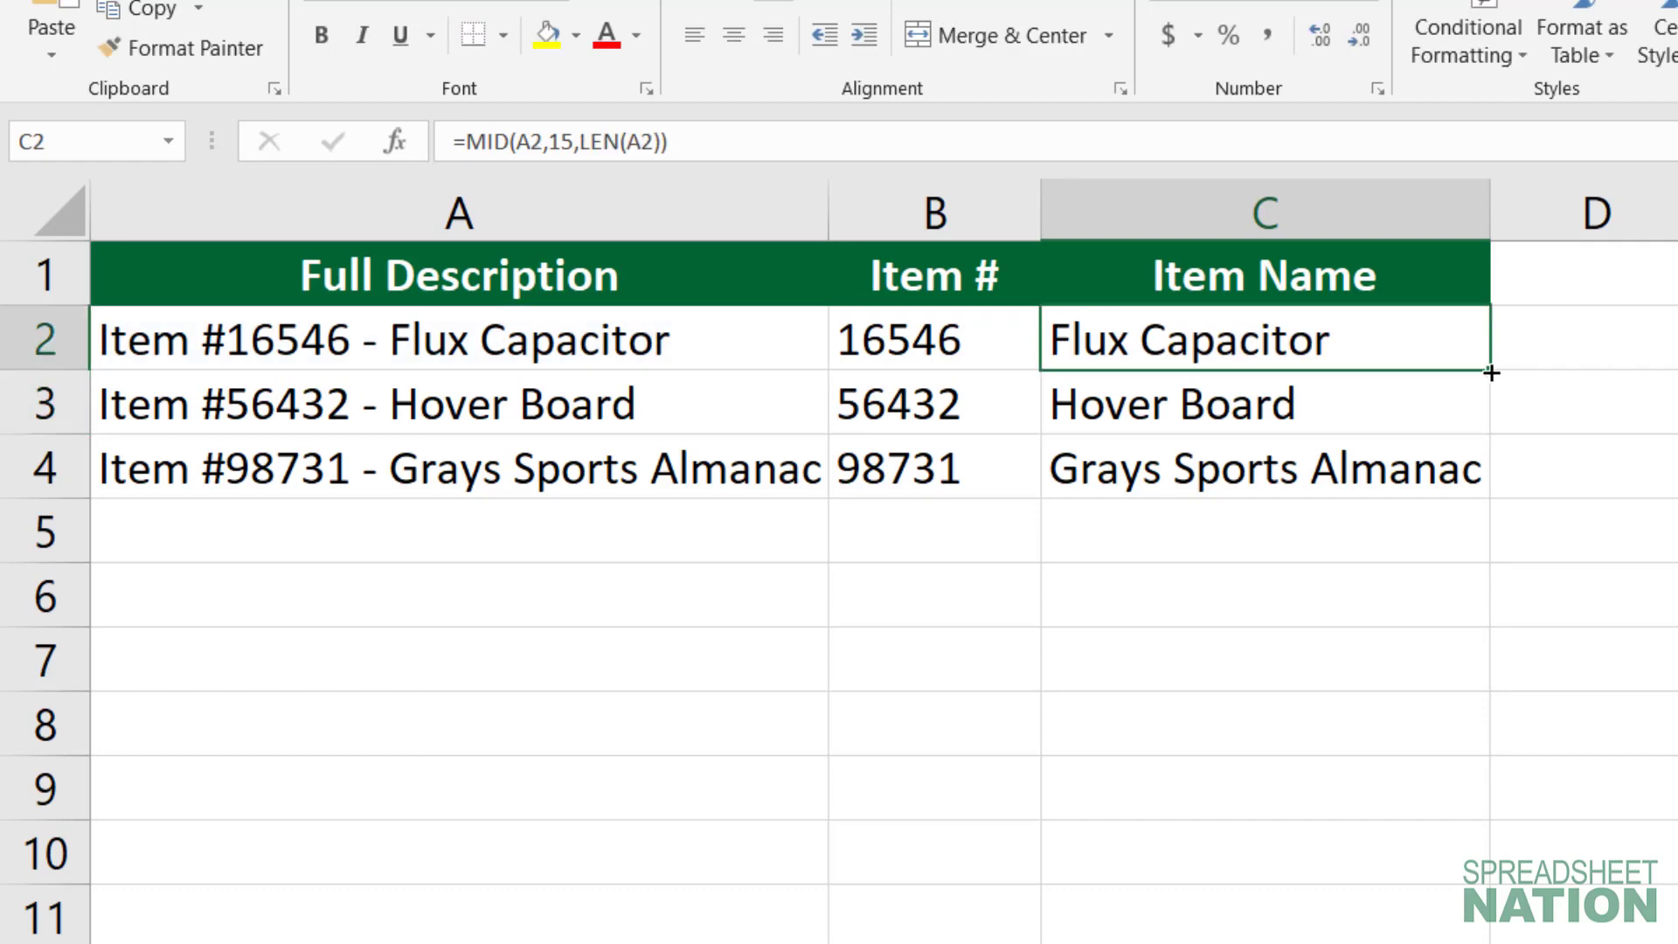
Fill the =MID(A2,15,LEN(A2)) formula from C2 down to C4.
drag(1491, 373, 1471, 483)
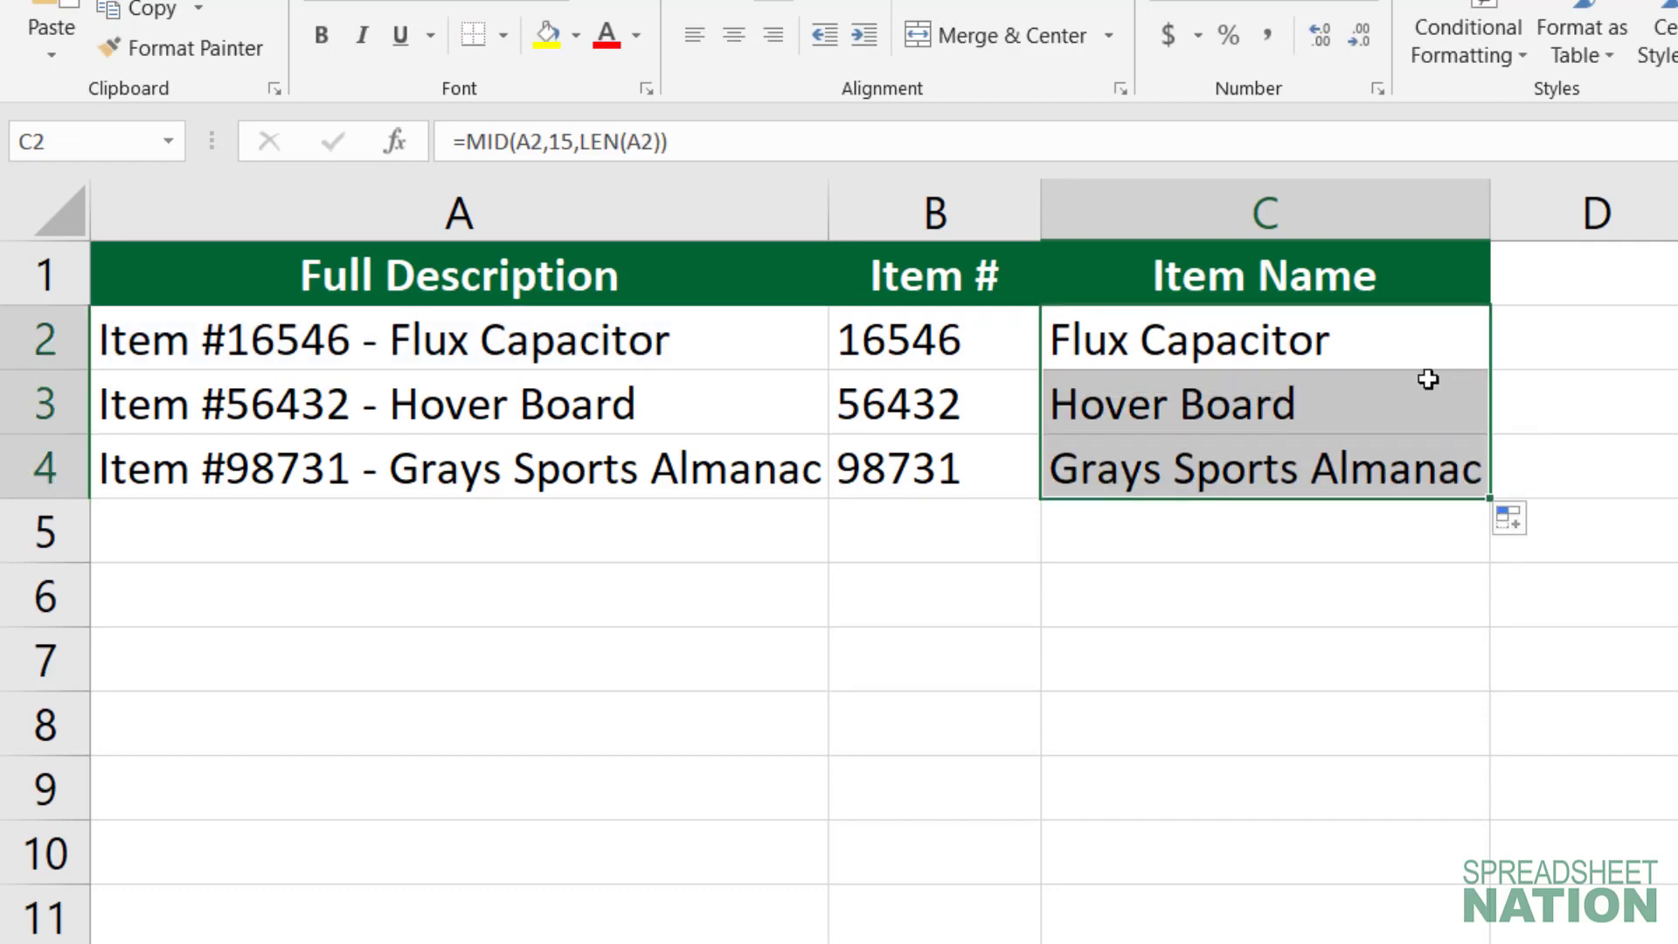
click(1346, 341)
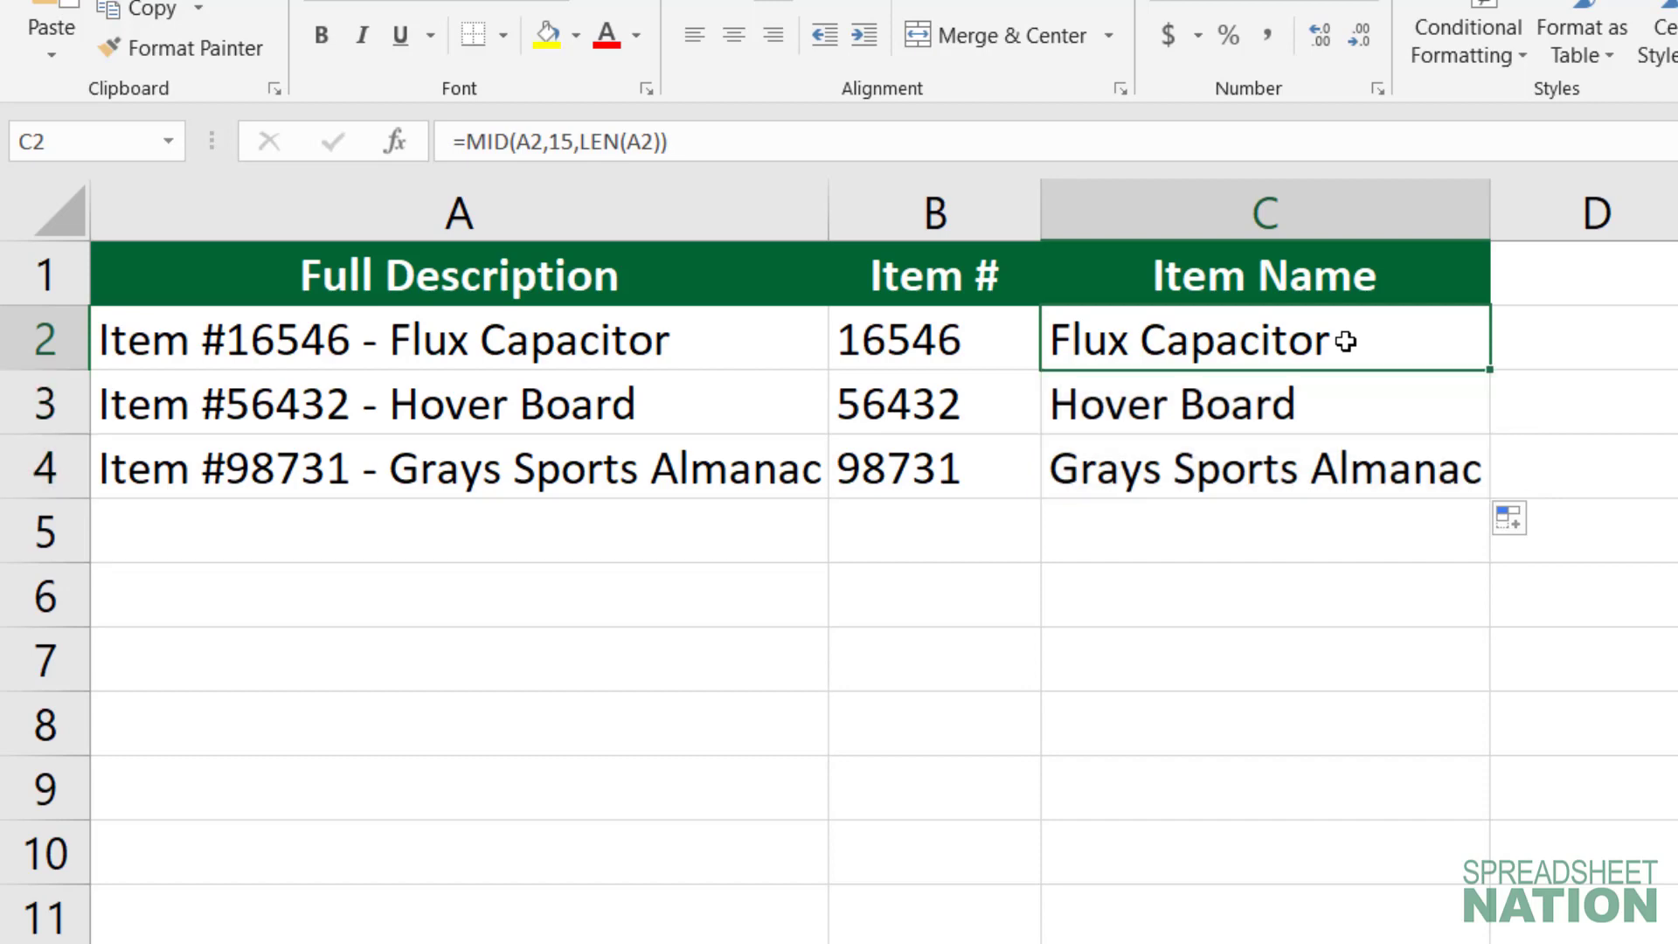